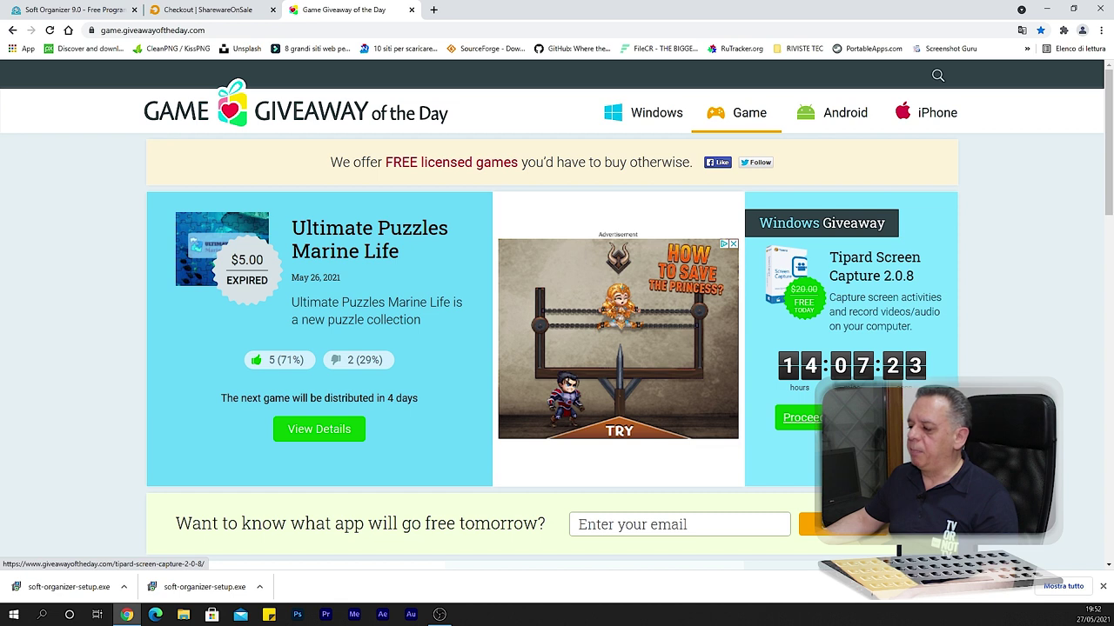
scroll(366, 329, "down", 4)
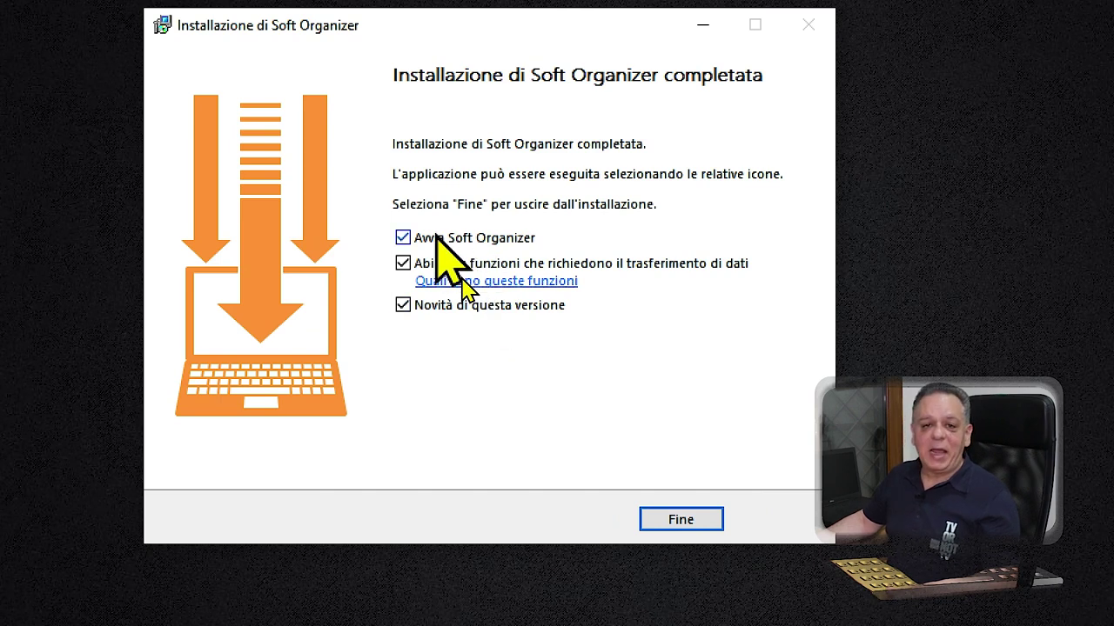
Finish the Soft Organizer installation with the launch, data-transfer functions and version news options all disabled.
left_click(401, 237)
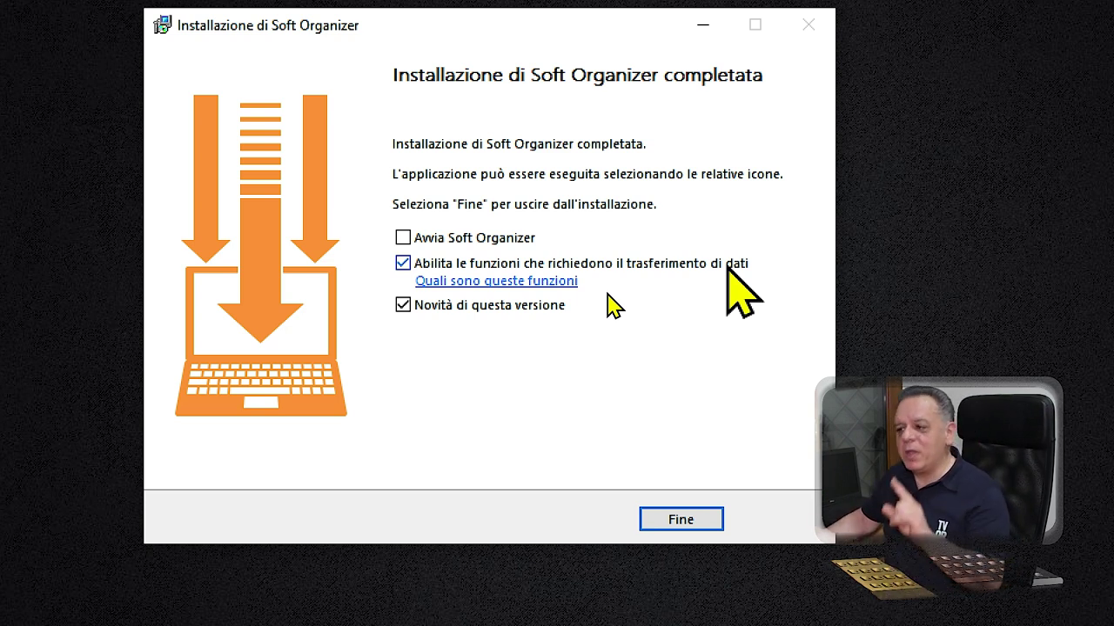
left_click(402, 262)
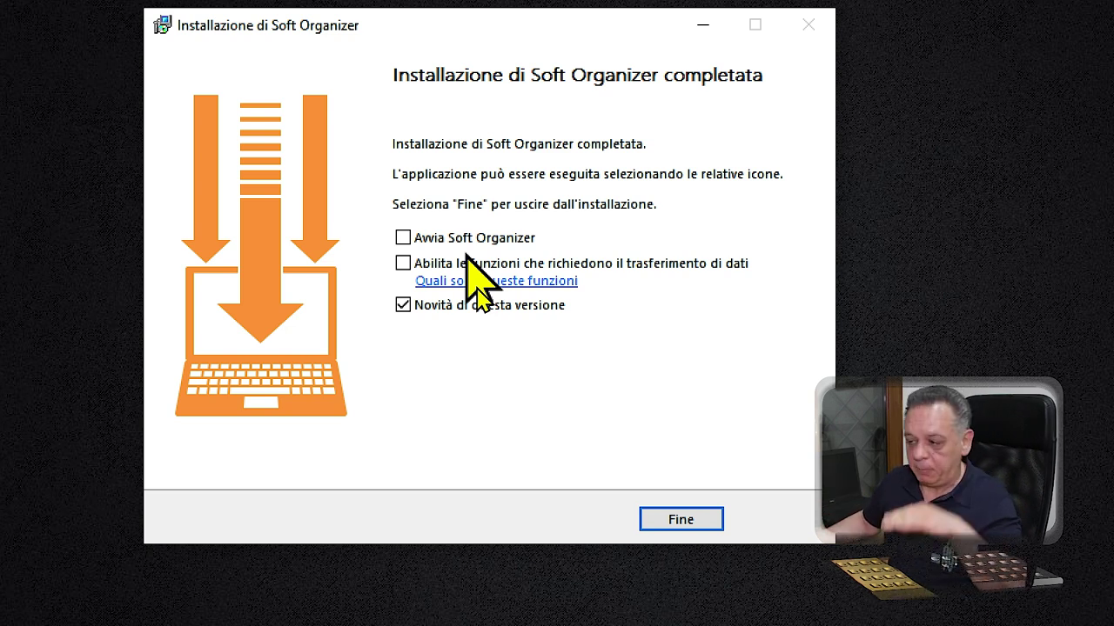
left_click(409, 314)
left_click(408, 311)
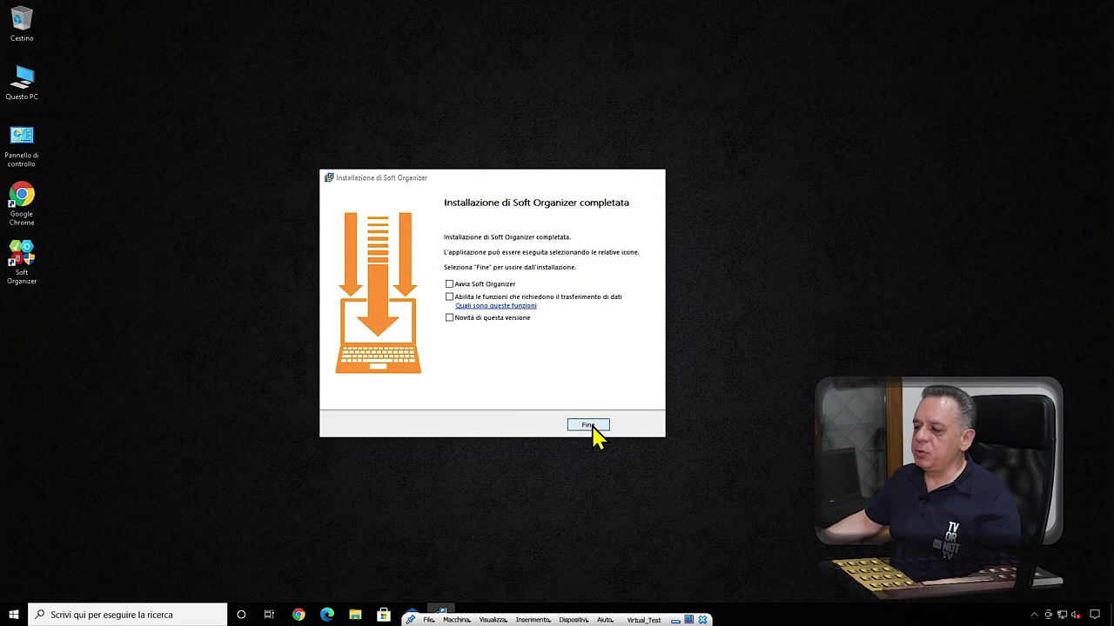
left_click(692, 522)
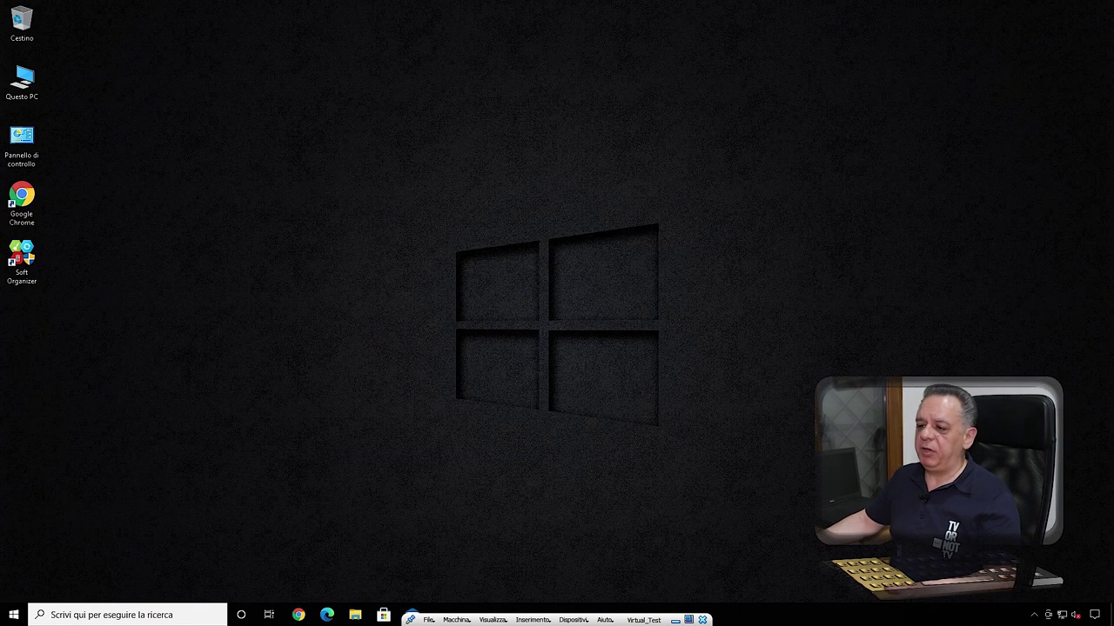
Launch Soft Organizer from the desktop, allow it to make changes to the device, and reposition its window.
double_click(24, 266)
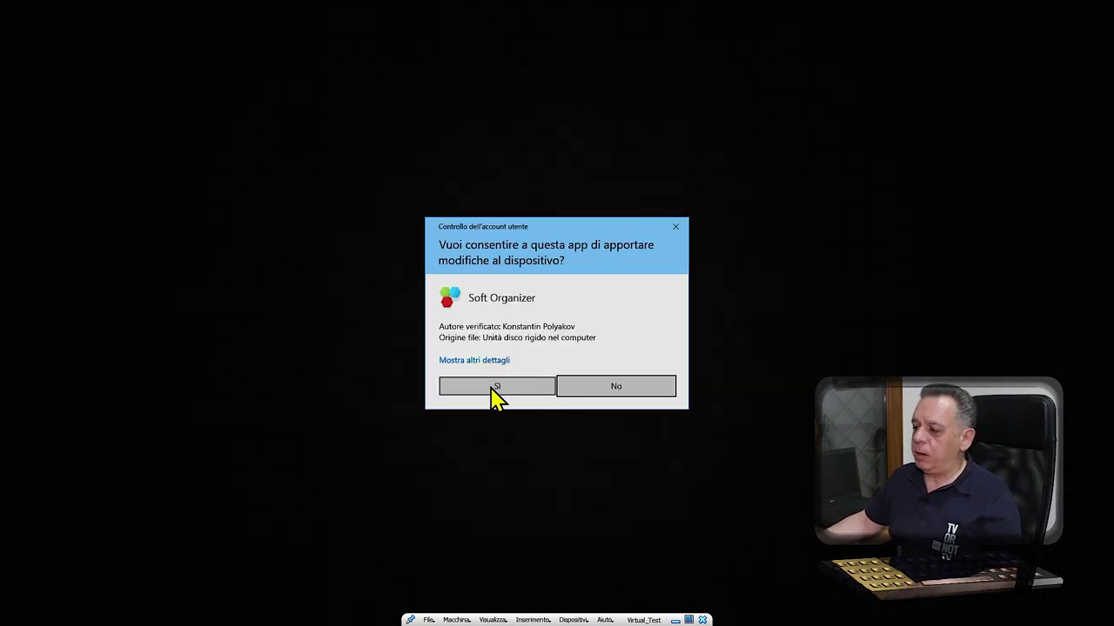
left_click(493, 388)
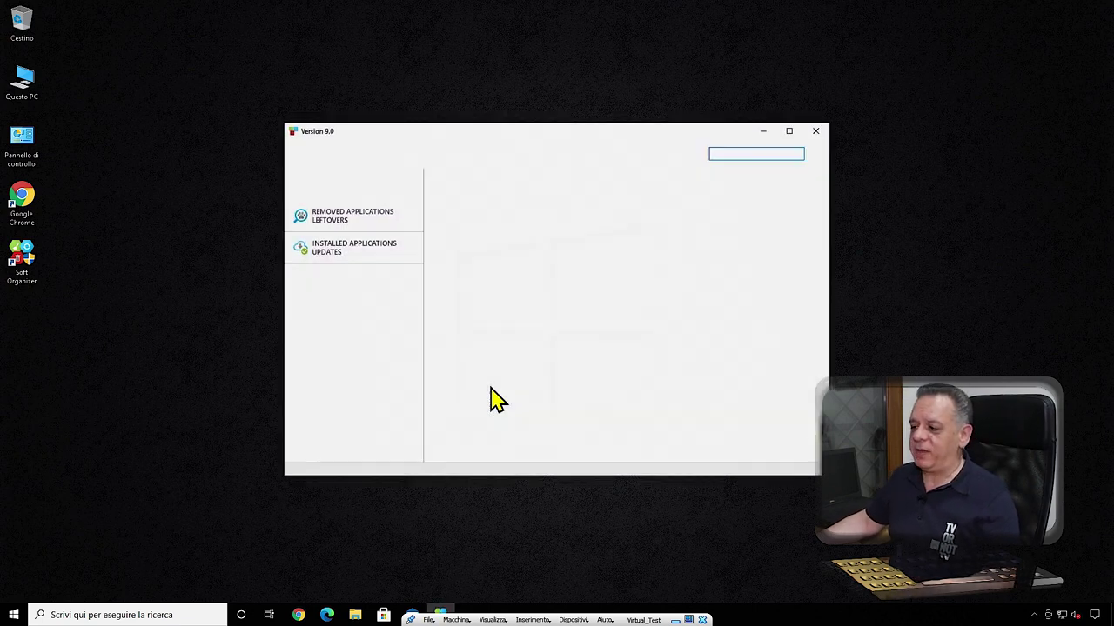
left_click_drag(561, 132, 461, 126)
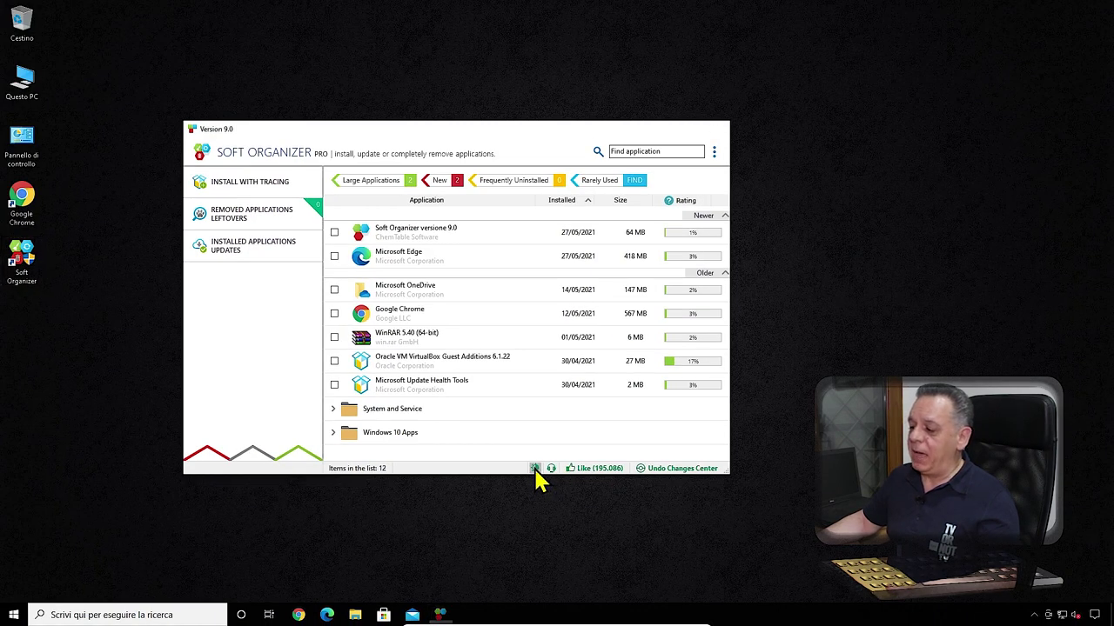
Try the dark interface theme, restore the light theme and reposition the program window.
key("alt+F4")
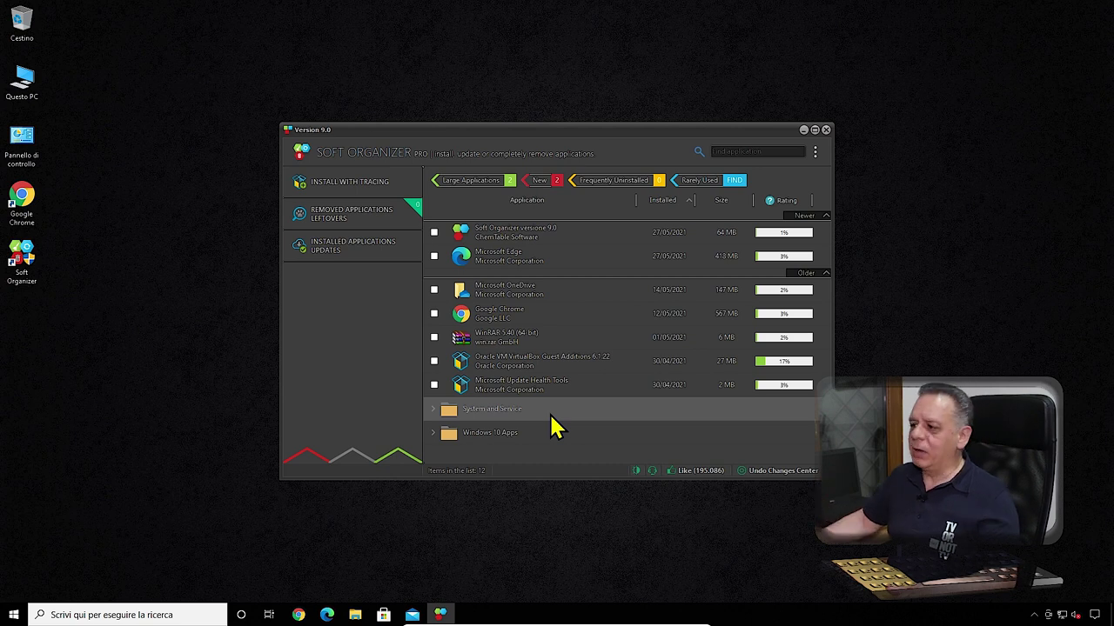
left_click(638, 471)
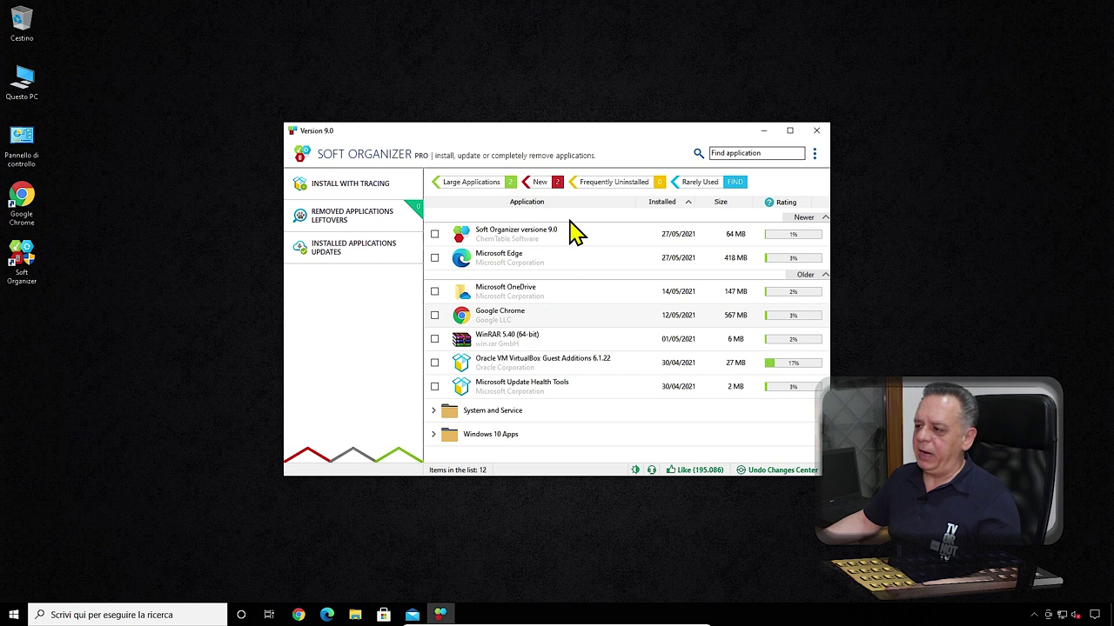
left_click_drag(561, 132, 449, 125)
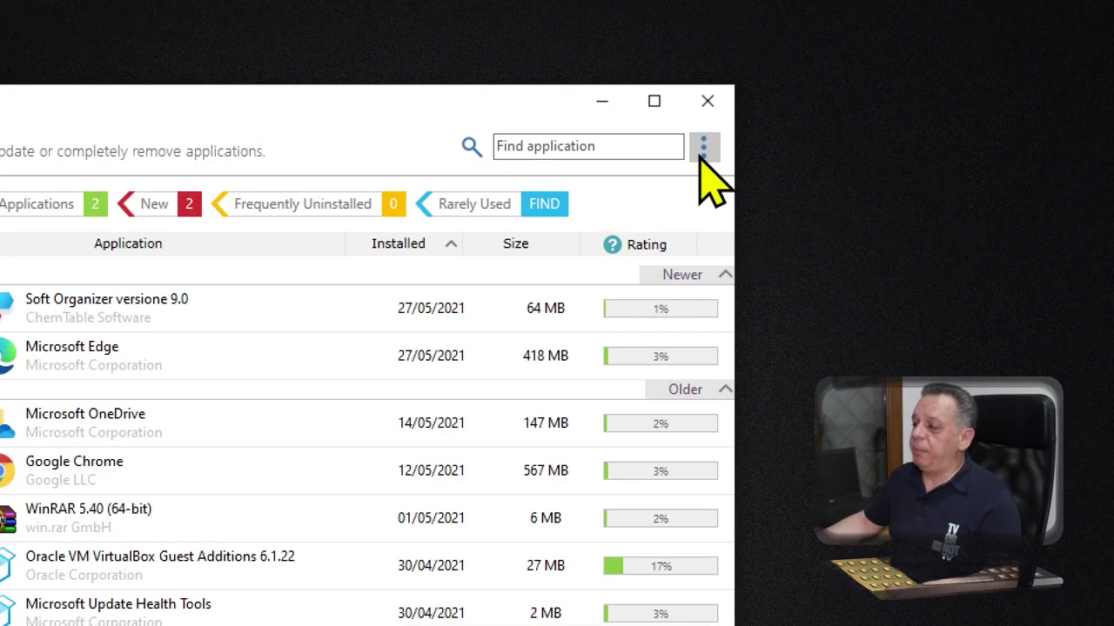
Open the program settings and review the General, Background Functions, Applications, Check for Updates and Connection pages.
left_click(703, 148)
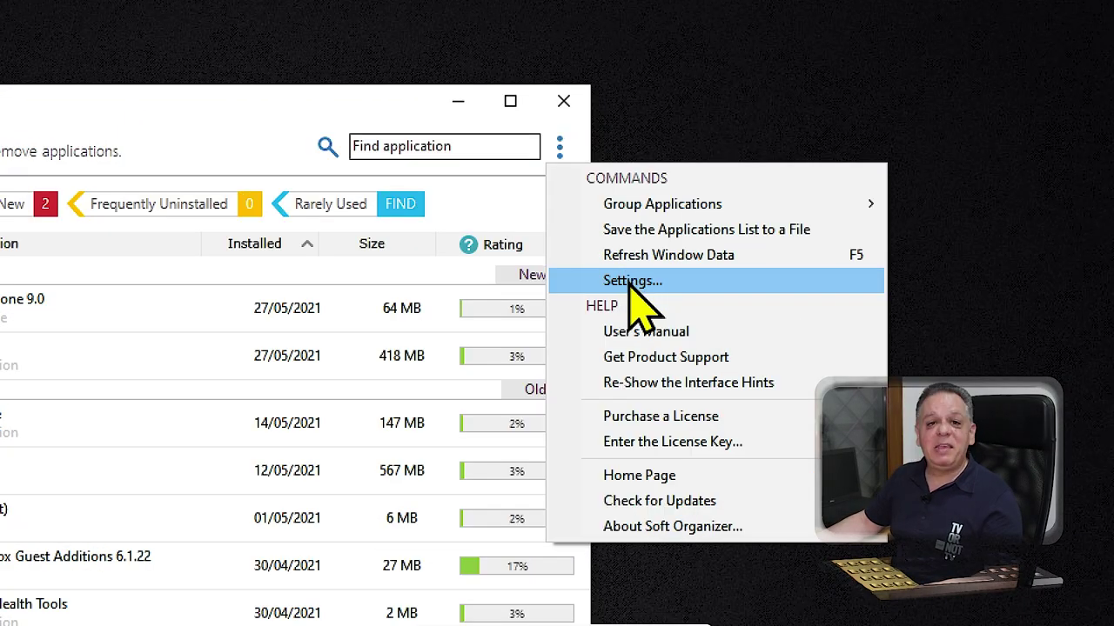
left_click(630, 282)
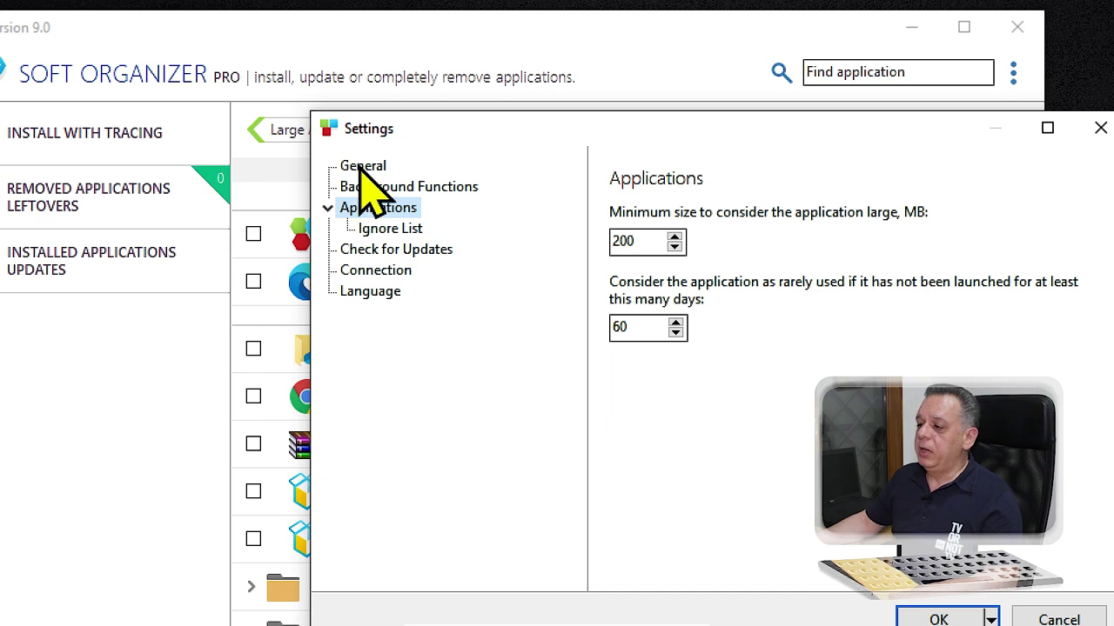
left_click(362, 166)
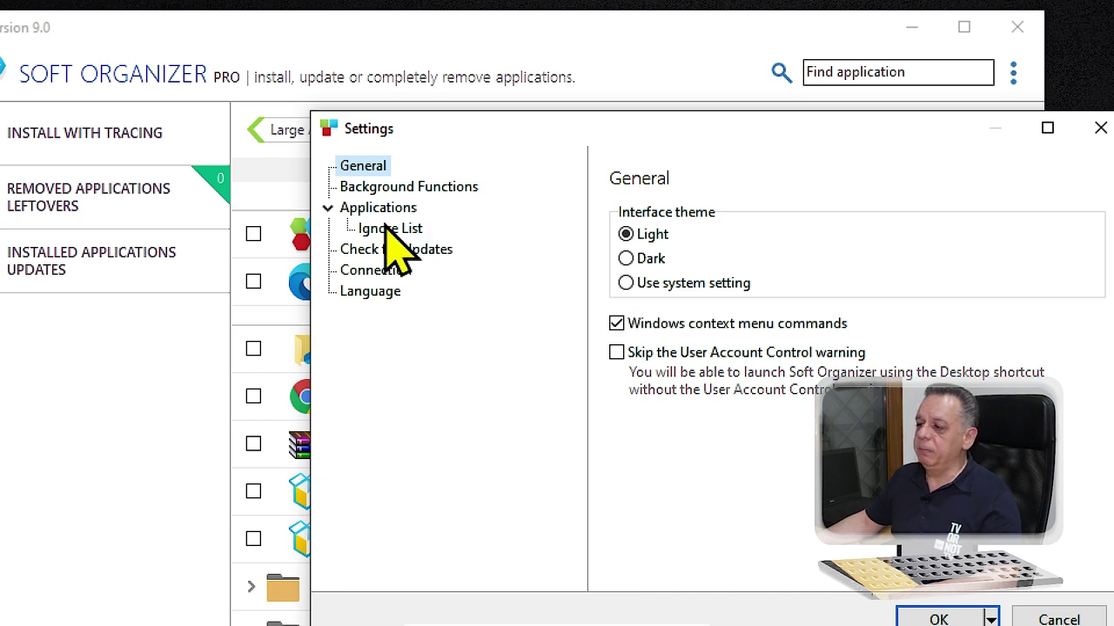
left_click(383, 187)
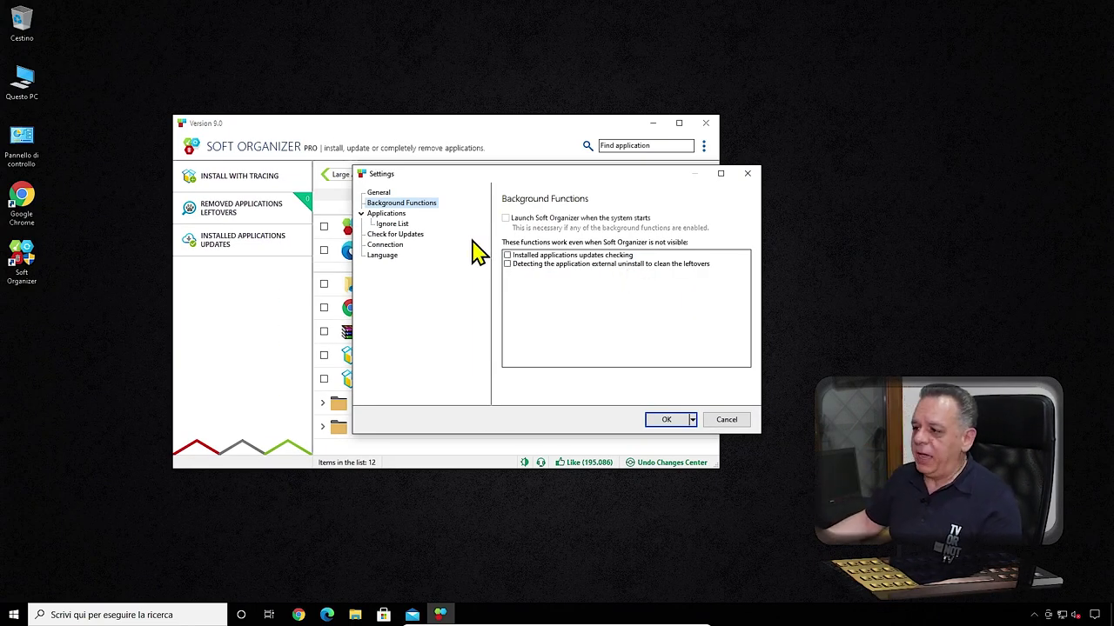
left_click(387, 214)
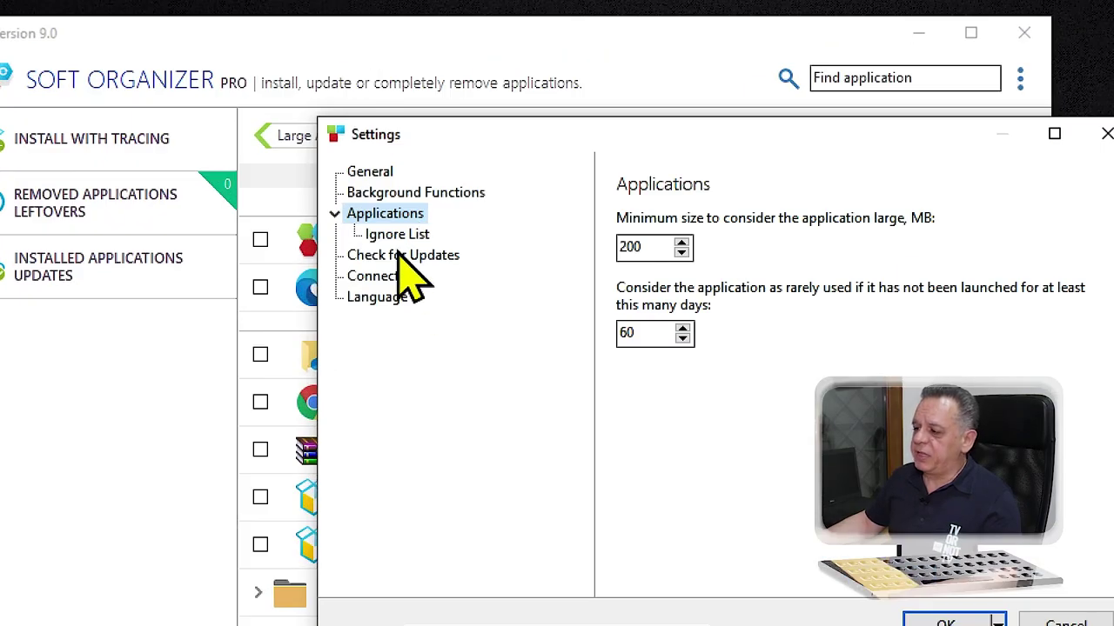
left_click(405, 277)
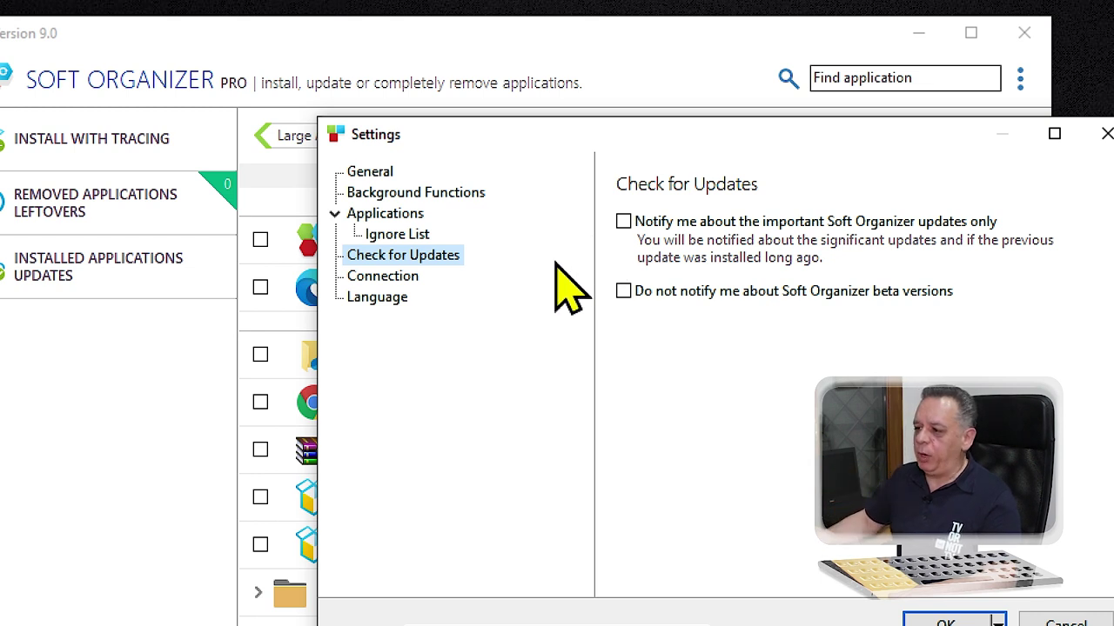
left_click(379, 276)
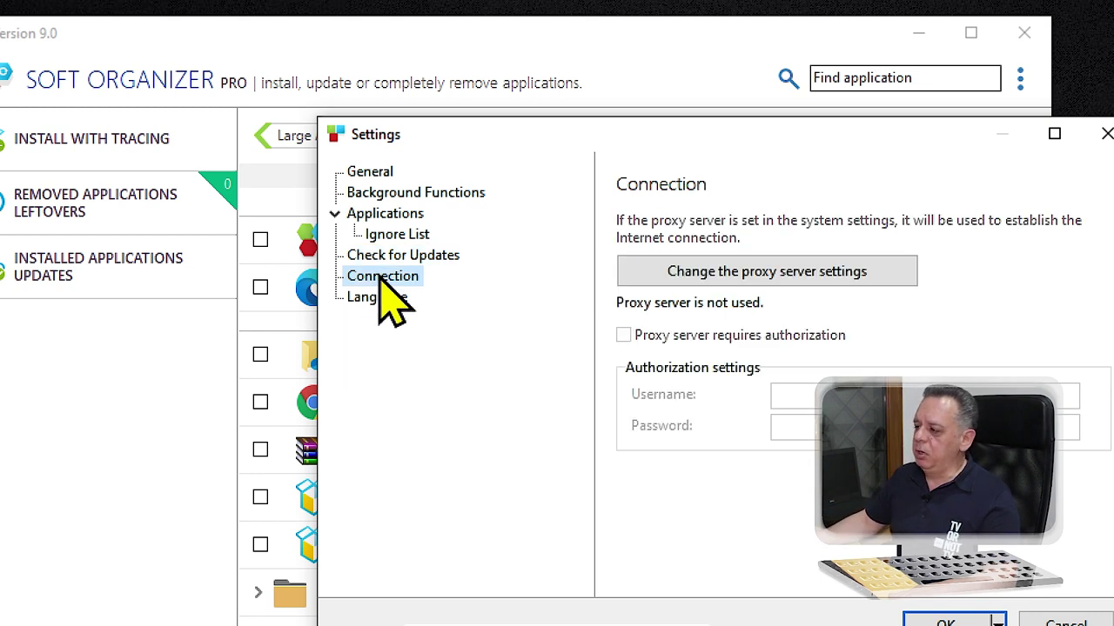
Check which interface languages the Language settings offer, keep English and close the settings.
left_click(369, 297)
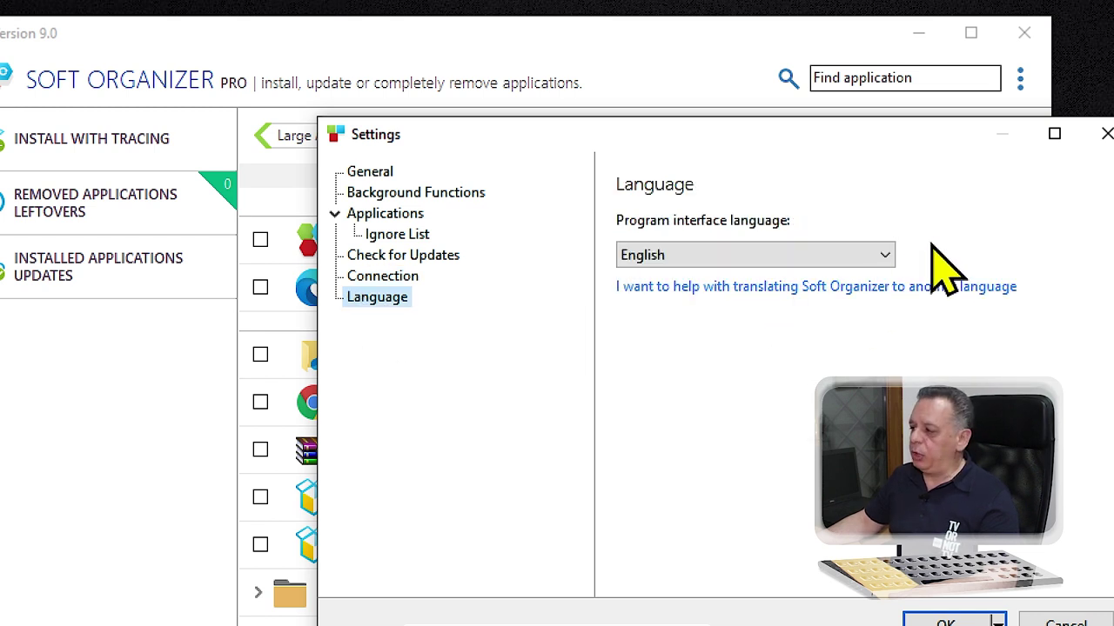
left_click(883, 253)
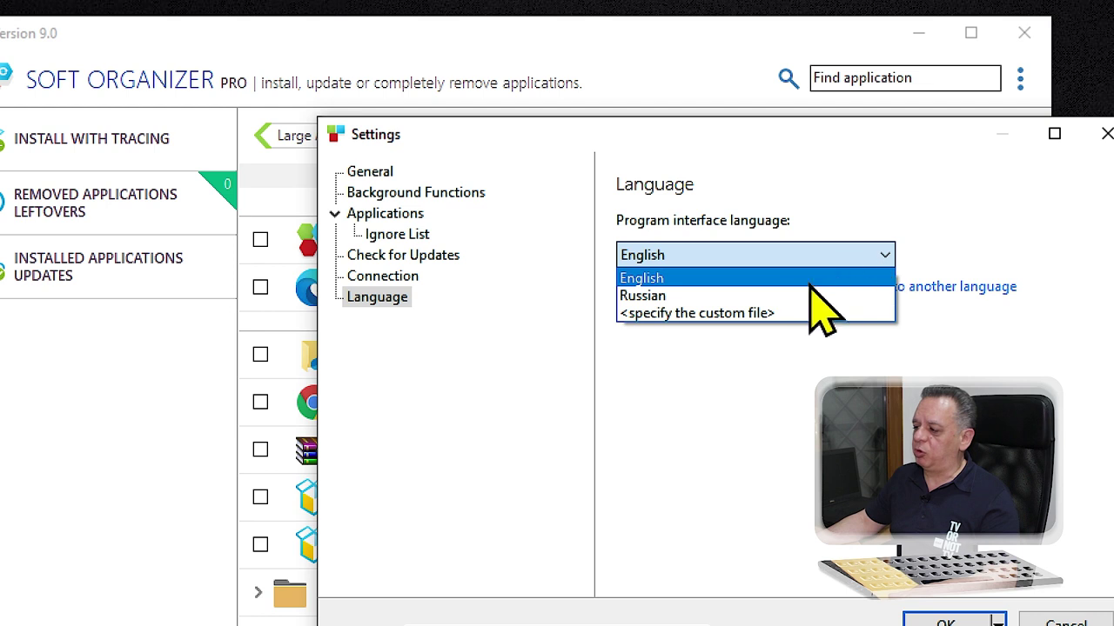
left_click(893, 249)
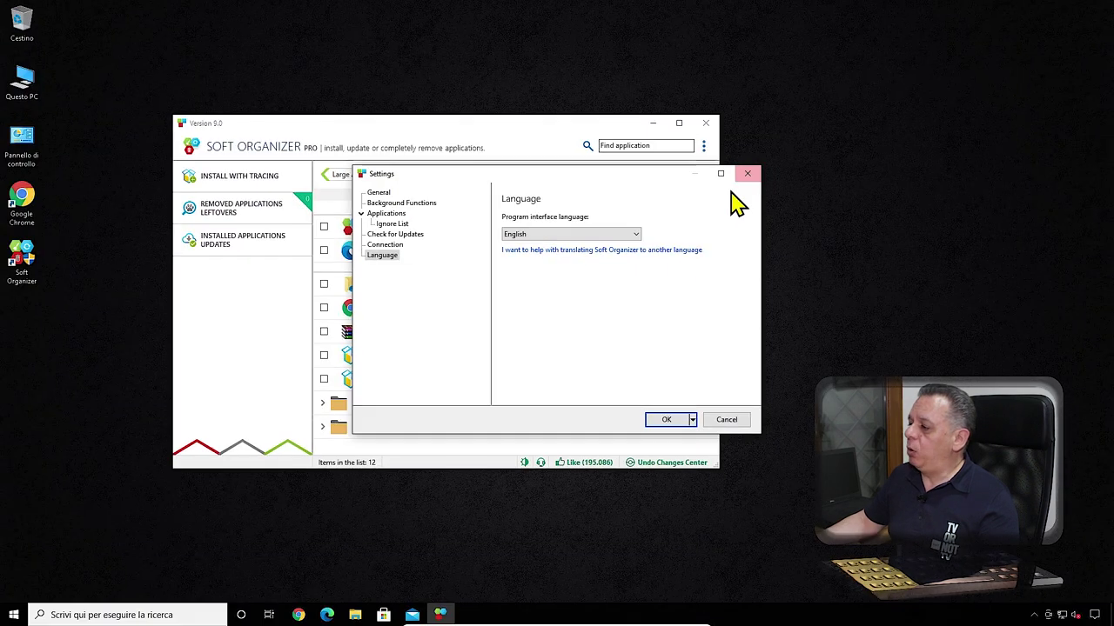
left_click(747, 174)
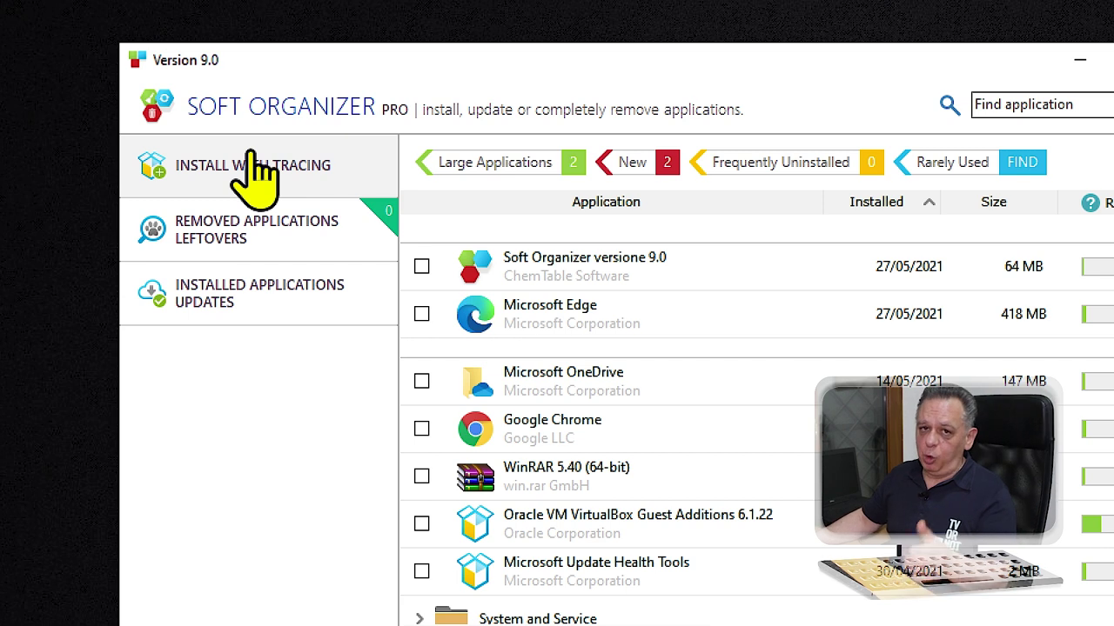
Check for leftovers of removed applications, then view the available updates for installed applications and return to the full list.
left_click(272, 252)
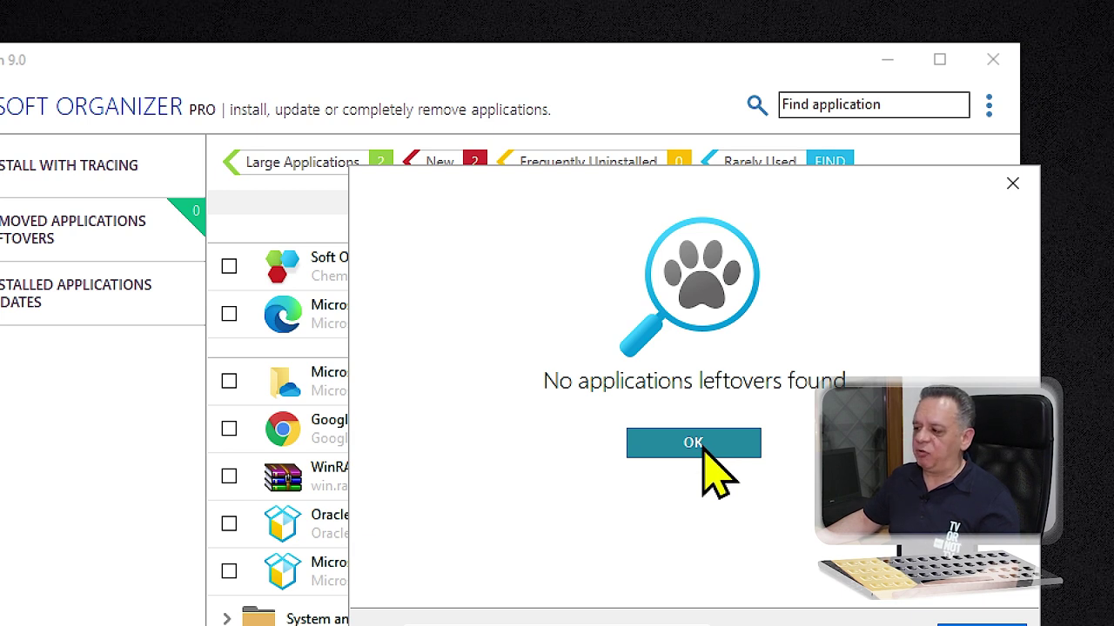
left_click(703, 451)
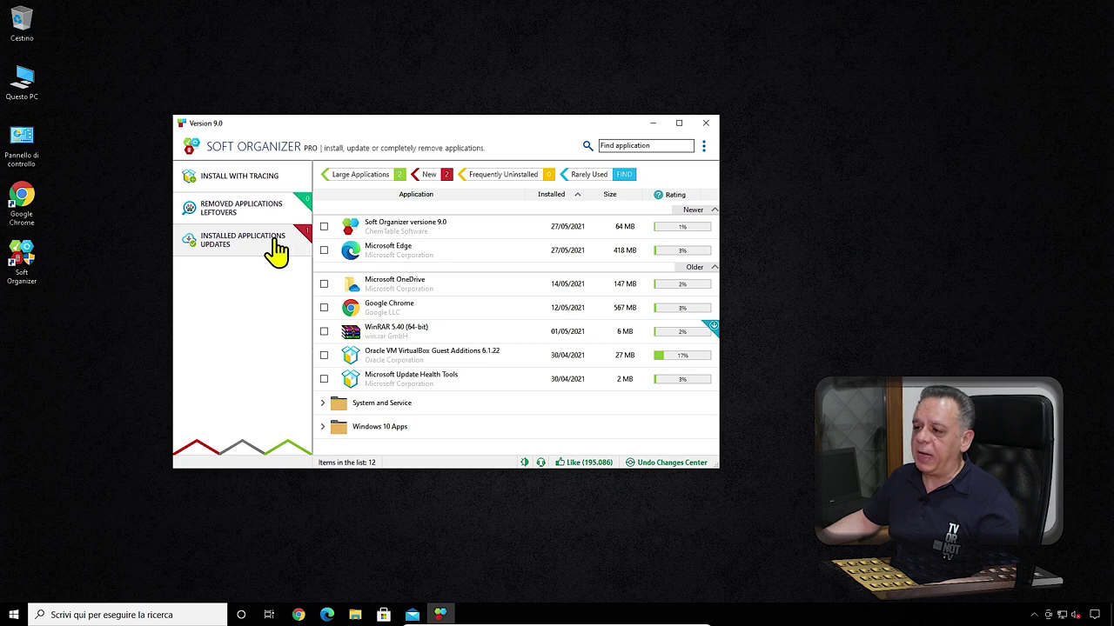
left_click(276, 251)
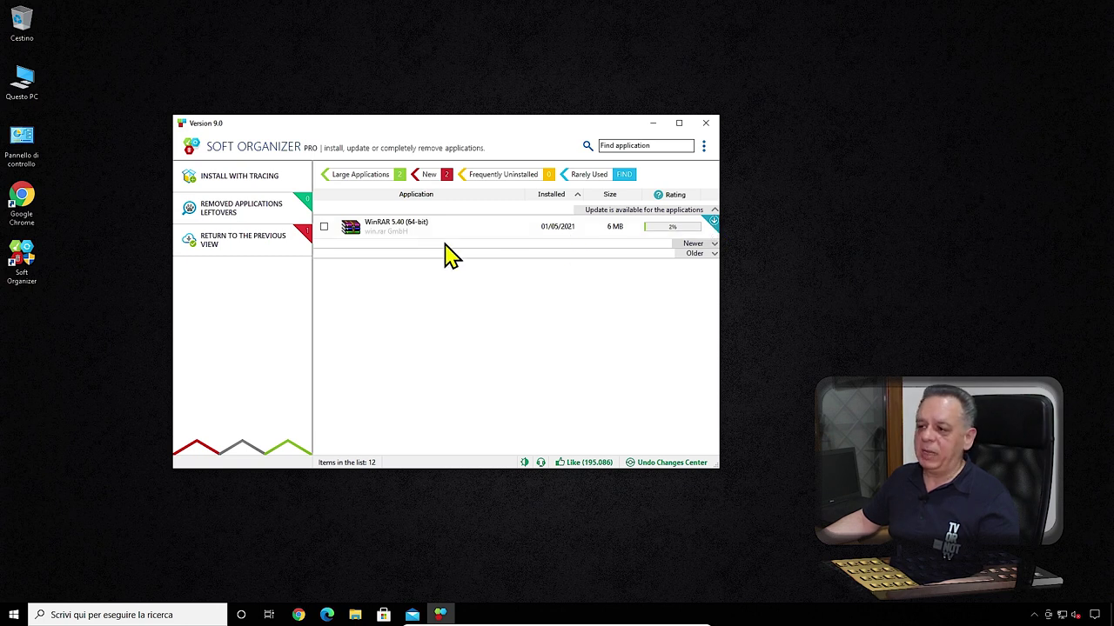
key("BackSpace")
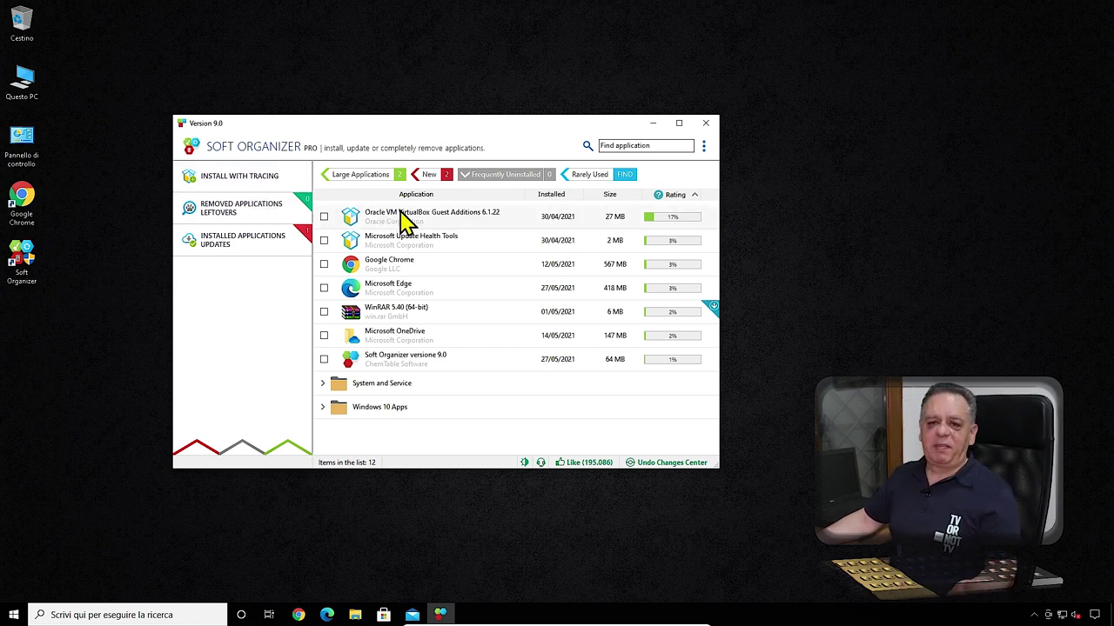
Look in the Download folder for the DualMonitorTools-2.7 installer and close File Explorer.
left_click(356, 616)
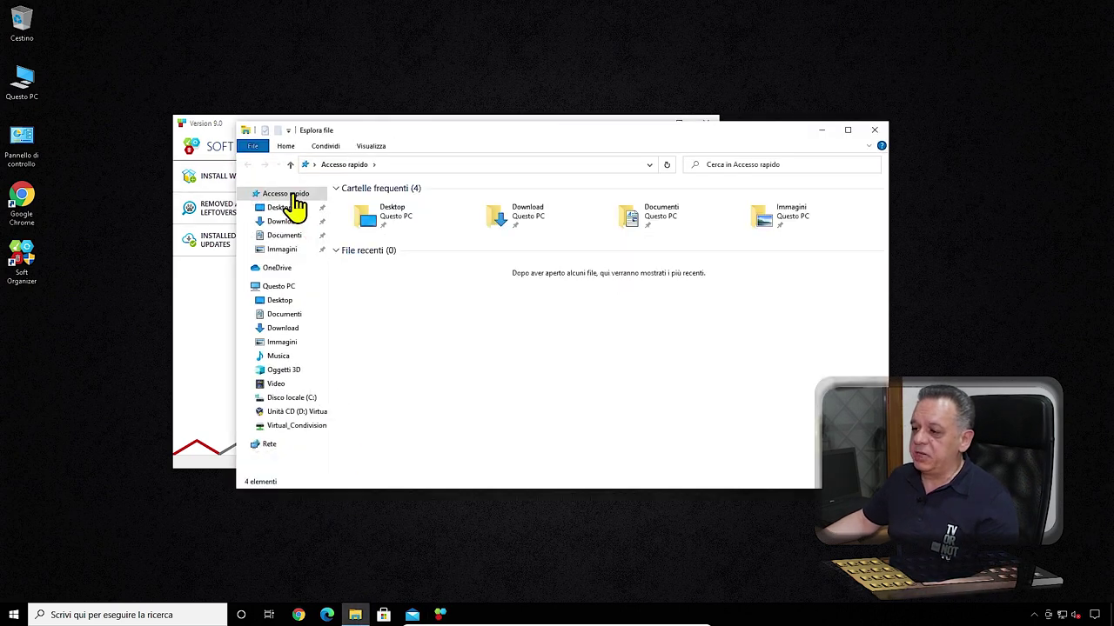
left_click(285, 223)
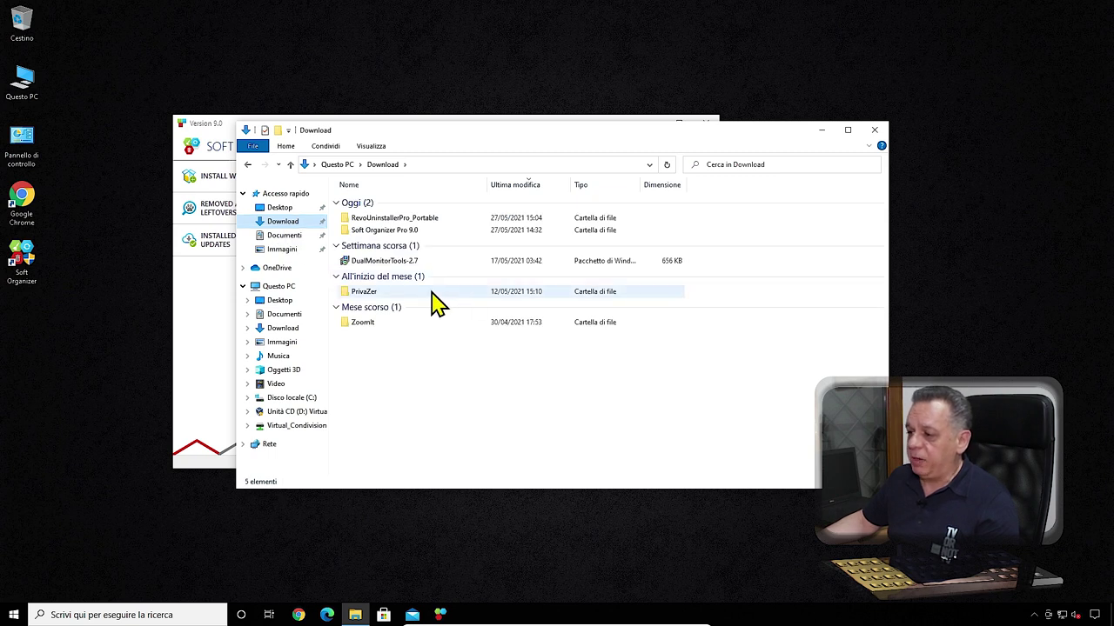
mouse_move(378, 264)
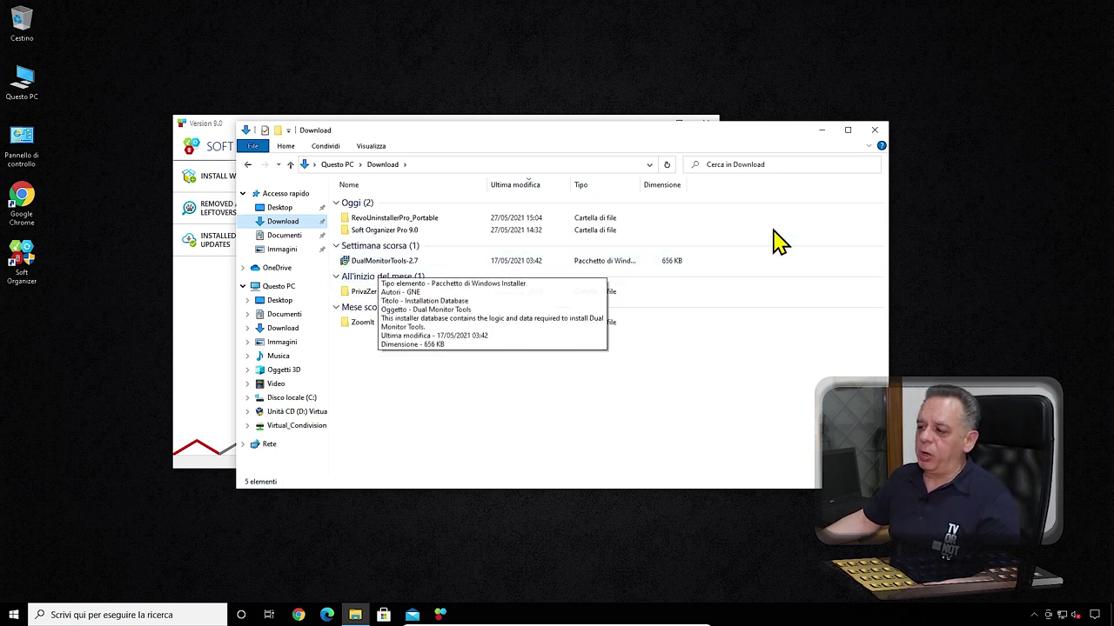
left_click(874, 131)
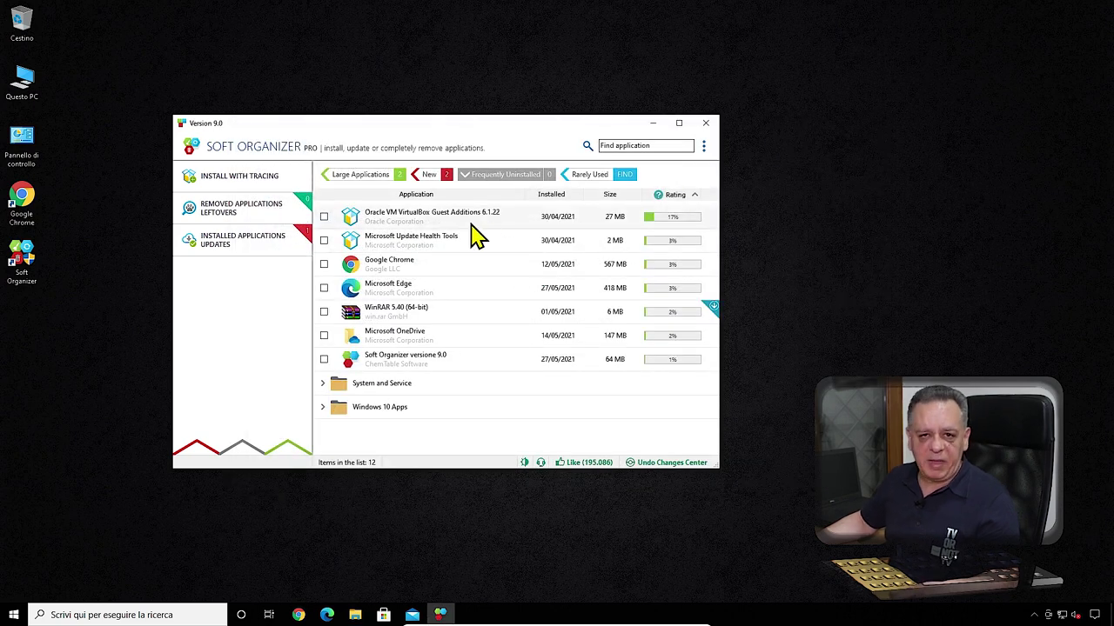
Start Install with Tracing and proceed through the change-tracing stage to the application installation stage.
left_click(248, 183)
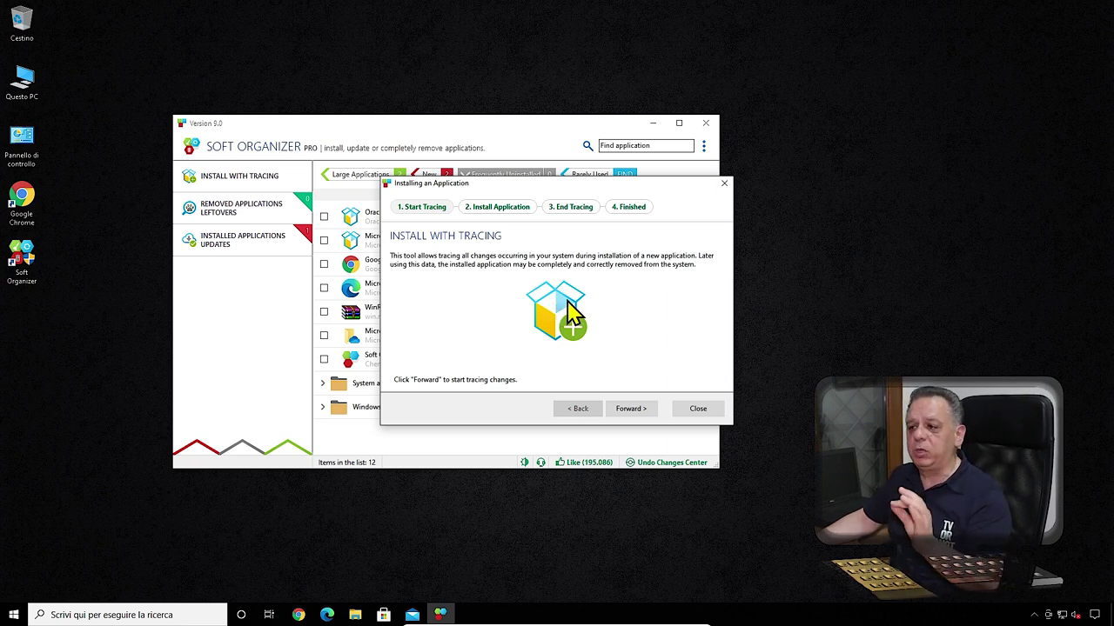
left_click(625, 412)
left_click(572, 334)
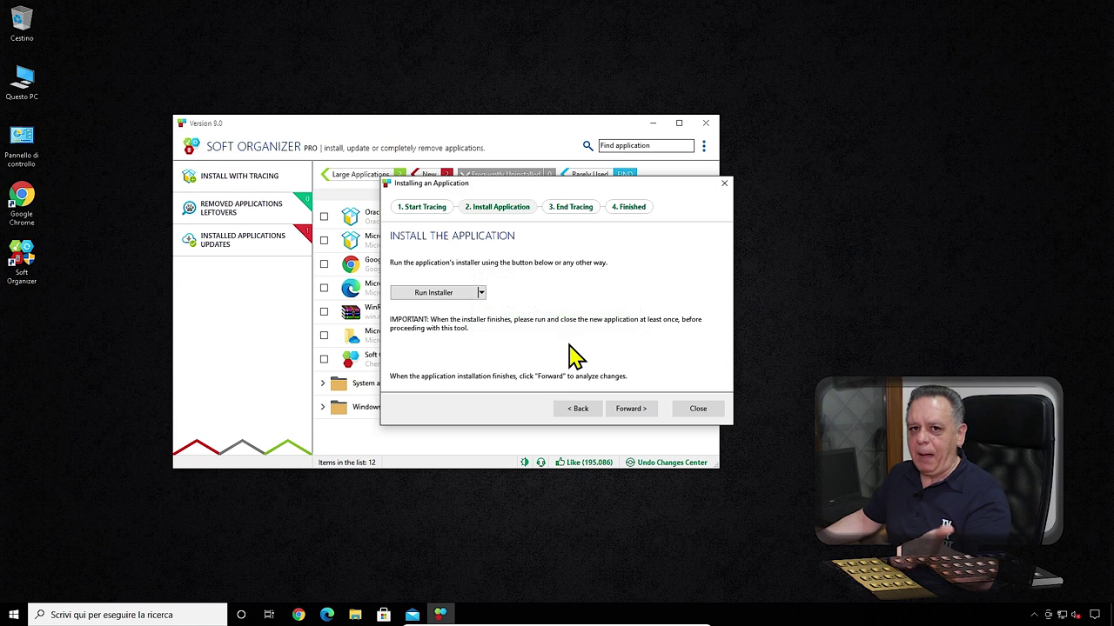
Check the installer run modes, then run the DualMonitorTools-2.7 installer from the Download folder in normal mode.
left_click(481, 293)
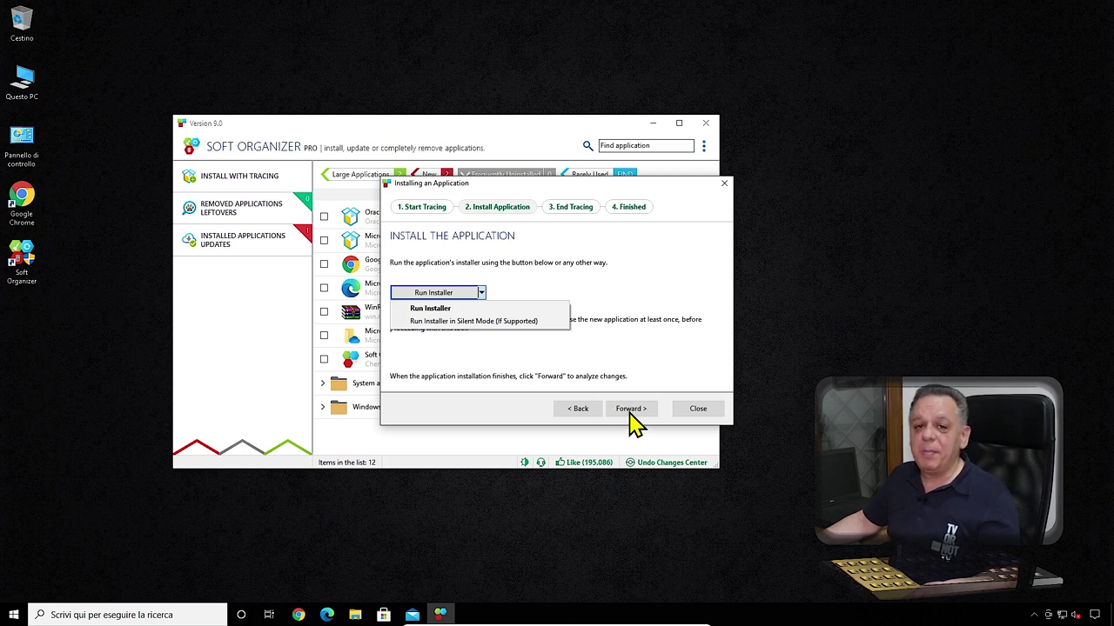
left_click(441, 294)
left_click(439, 294)
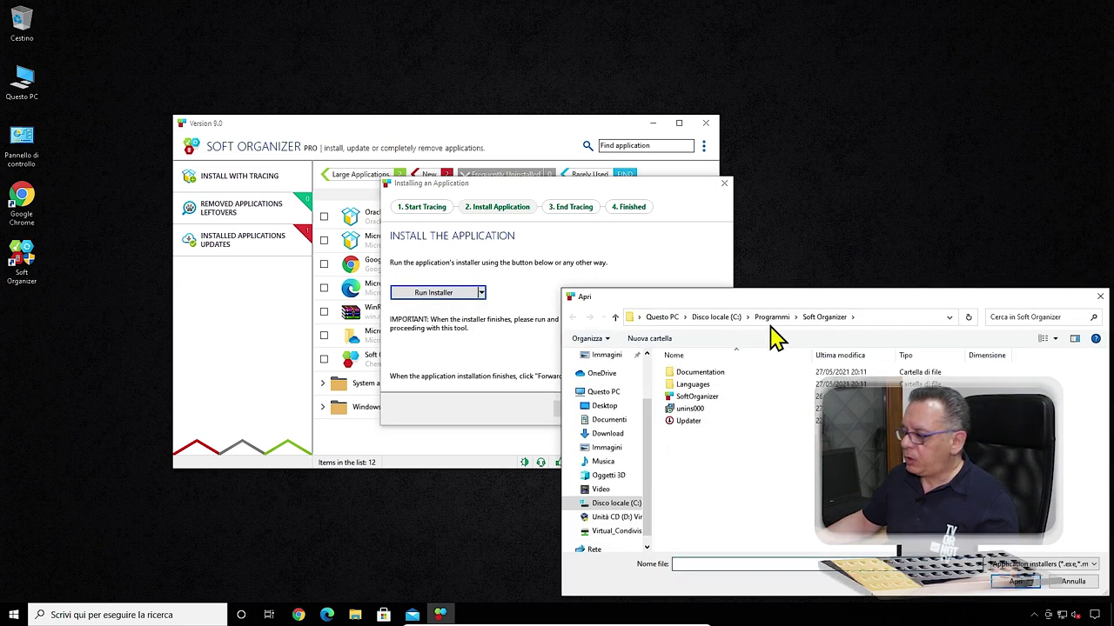
left_click_drag(783, 297, 744, 205)
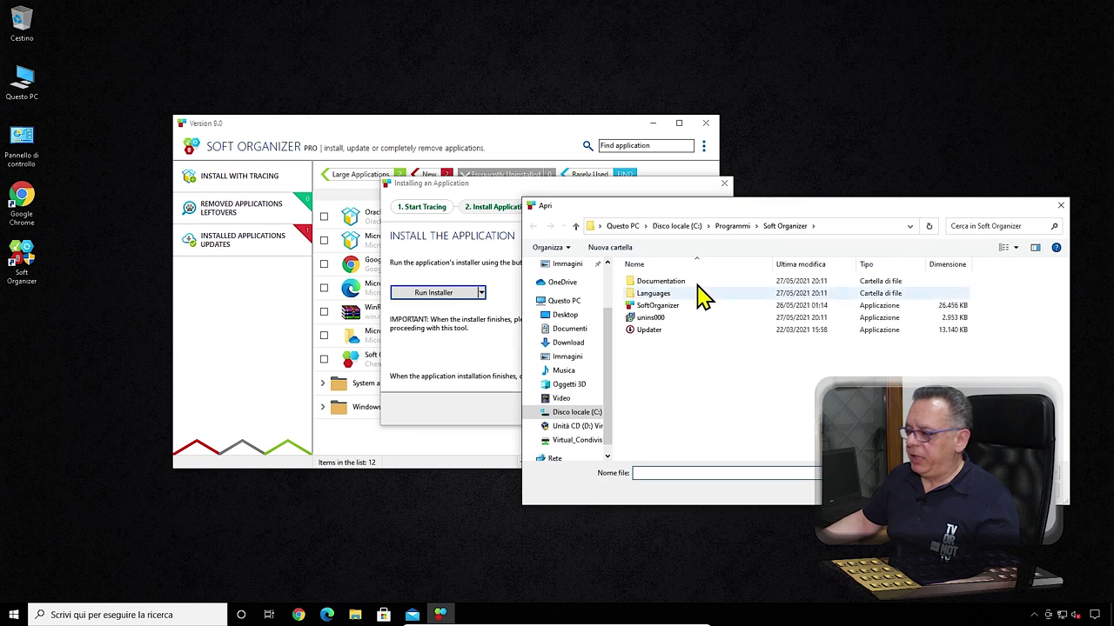
left_click(568, 343)
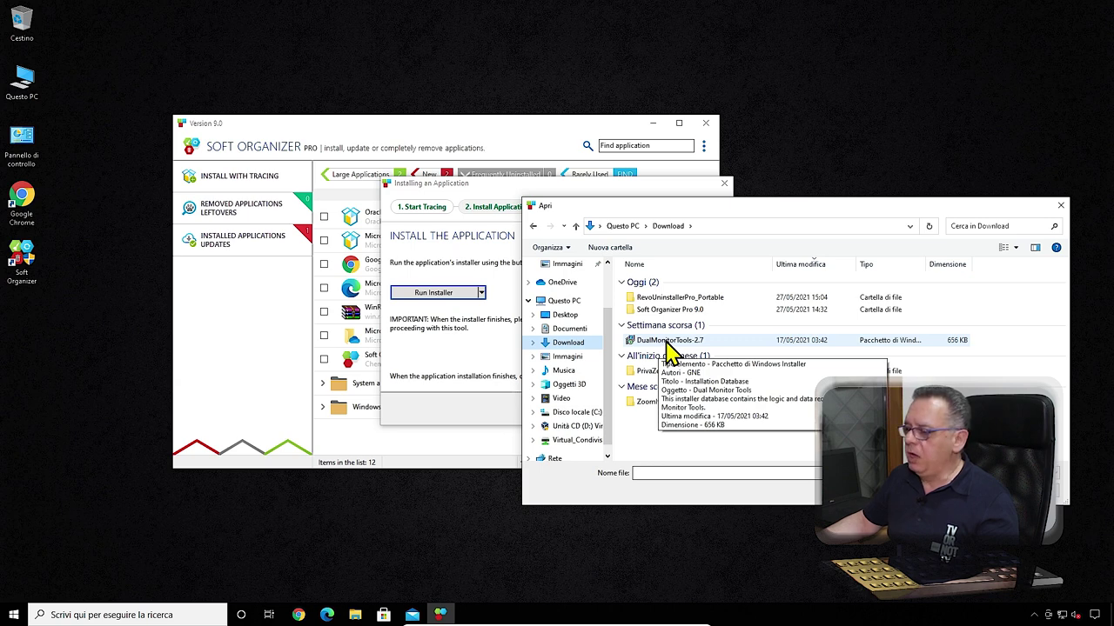
double_click(670, 340)
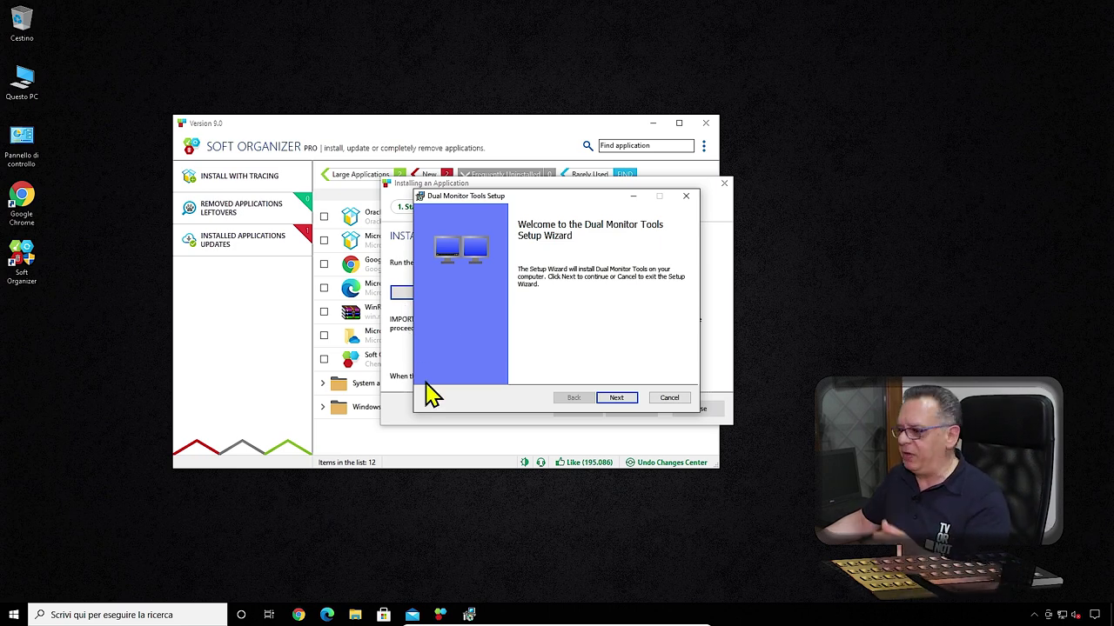
Install Dual Monitor Tools with the license accepted, the default features and location, and DMT launching when setup exits.
left_click(617, 398)
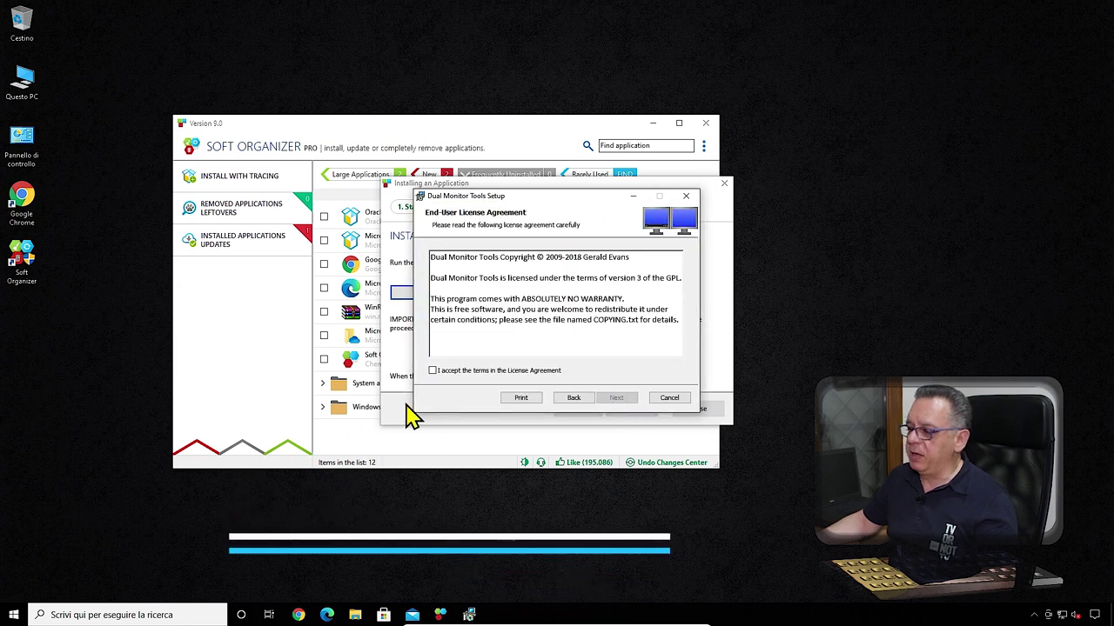
left_click(433, 371)
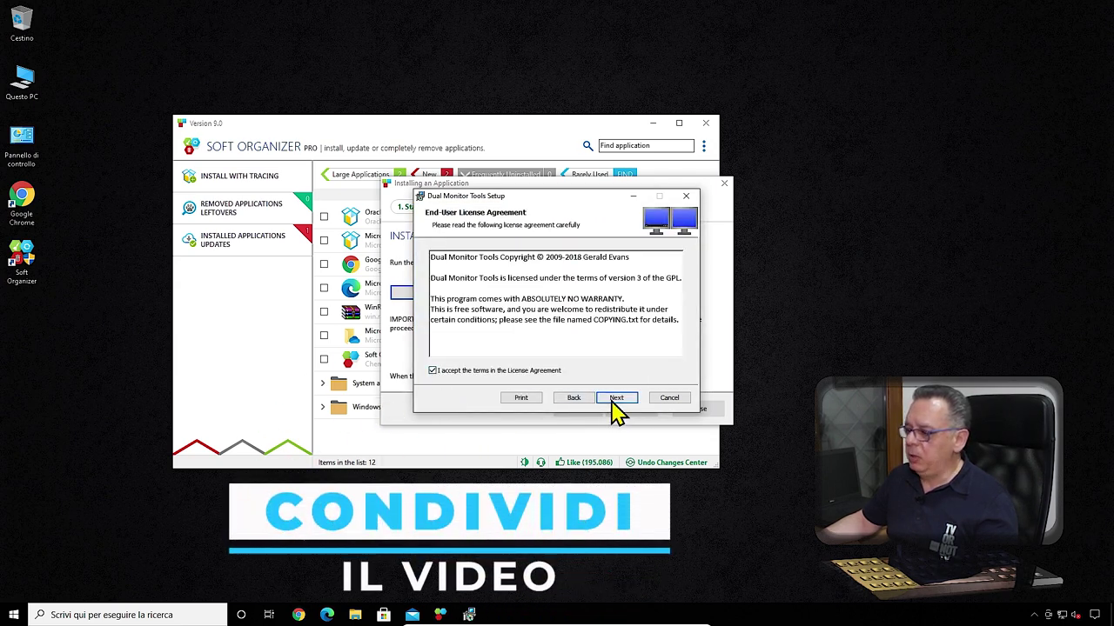
left_click(616, 399)
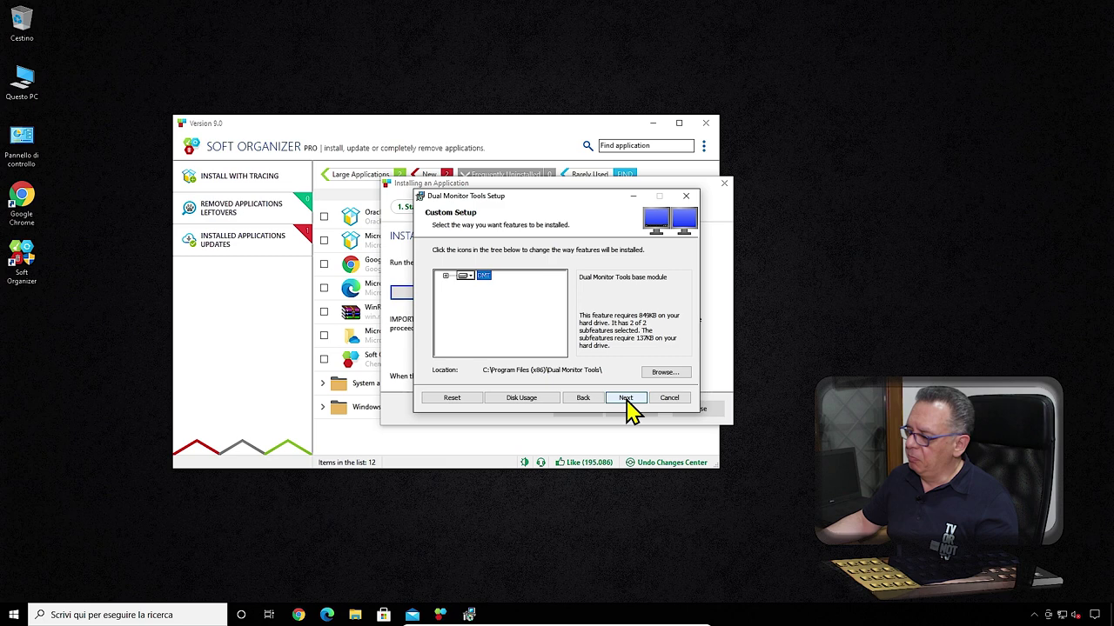
left_click(624, 399)
left_click(608, 398)
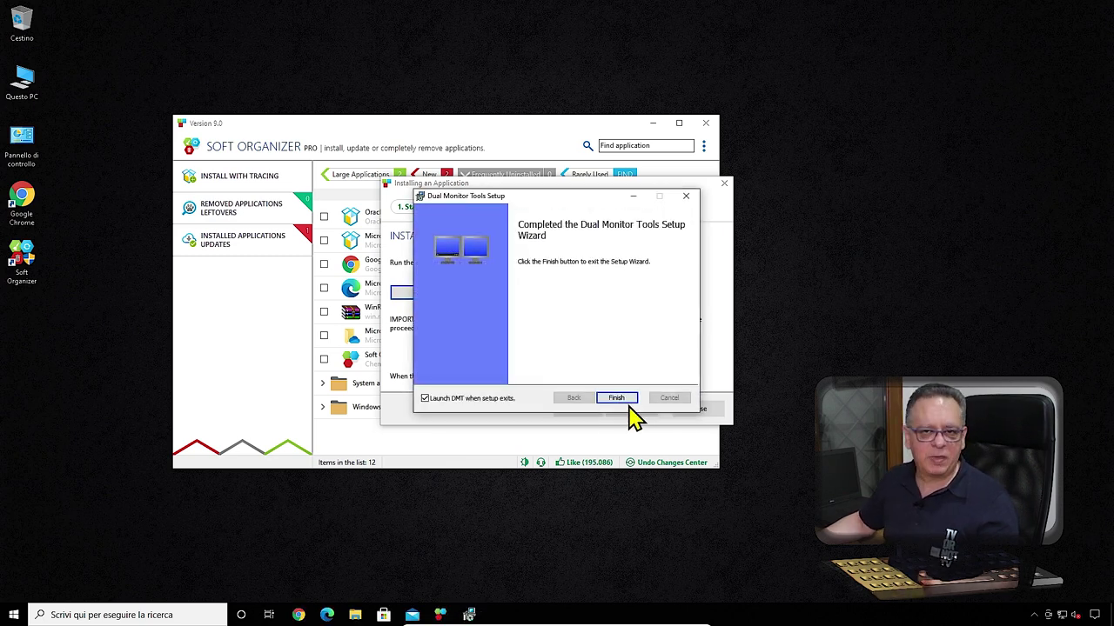
left_click(618, 399)
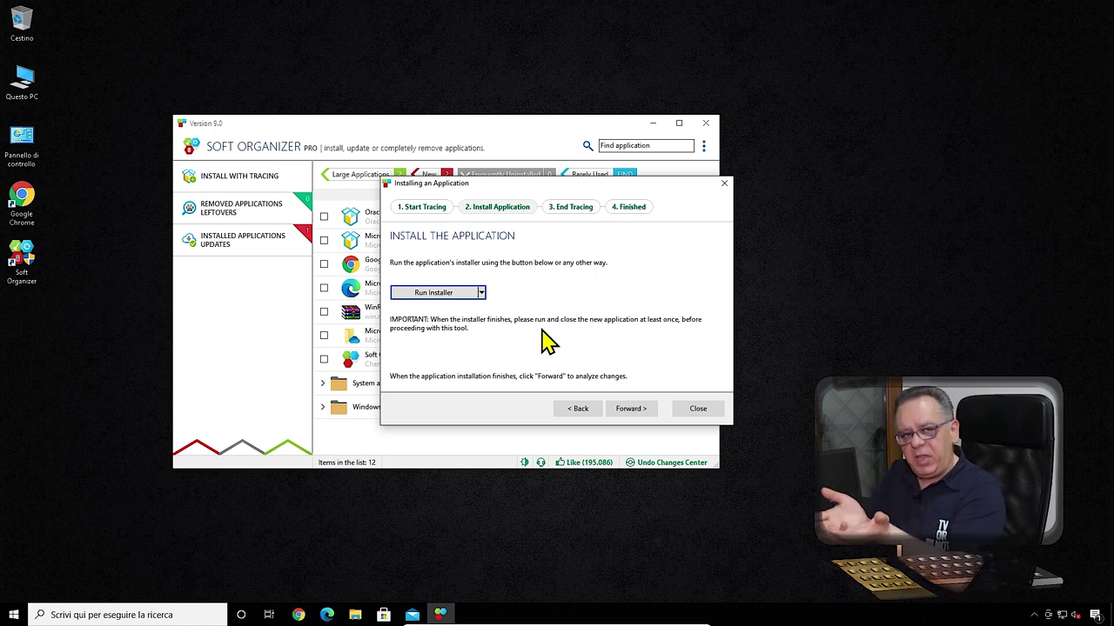
Open the options of the running Dual Monitor Tools once, move the window aside and close it.
left_click(1033, 615)
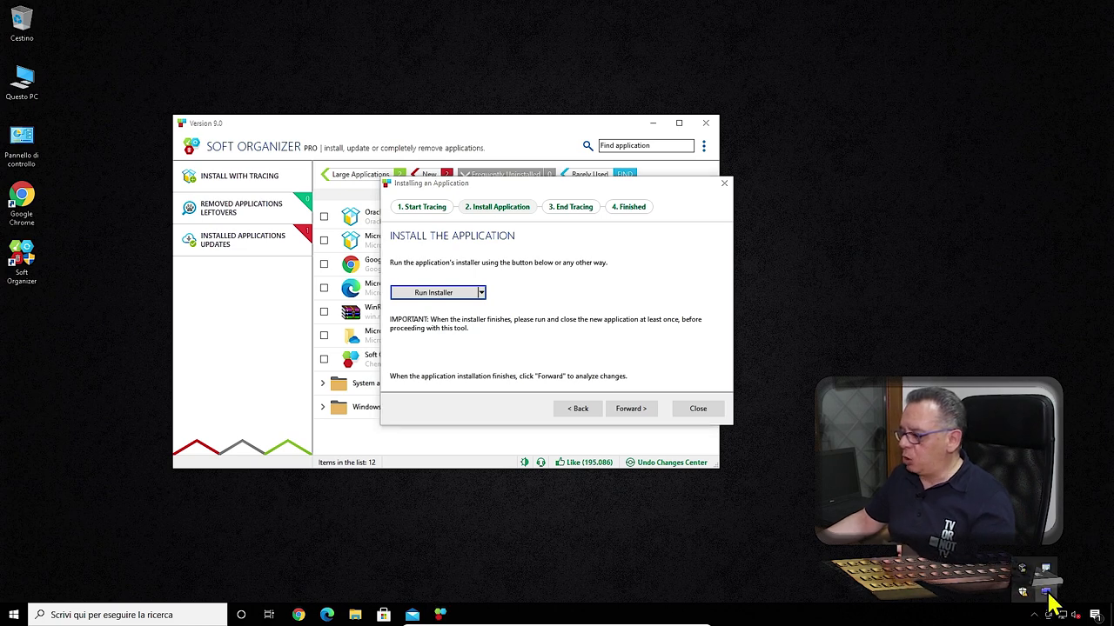
double_click(1046, 592)
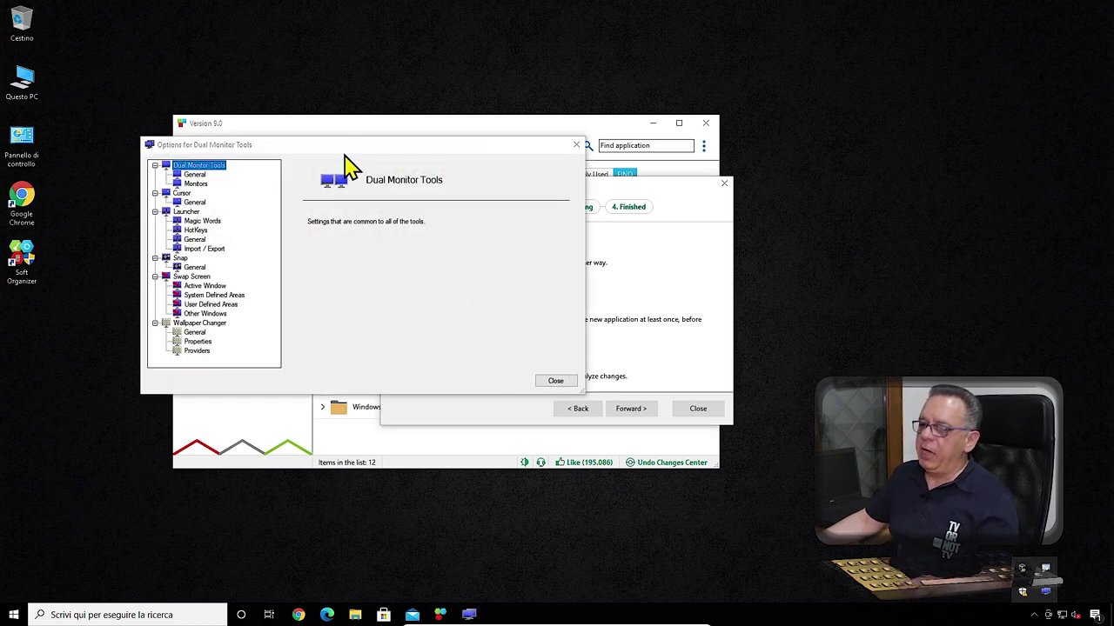
left_click_drag(344, 145, 331, 59)
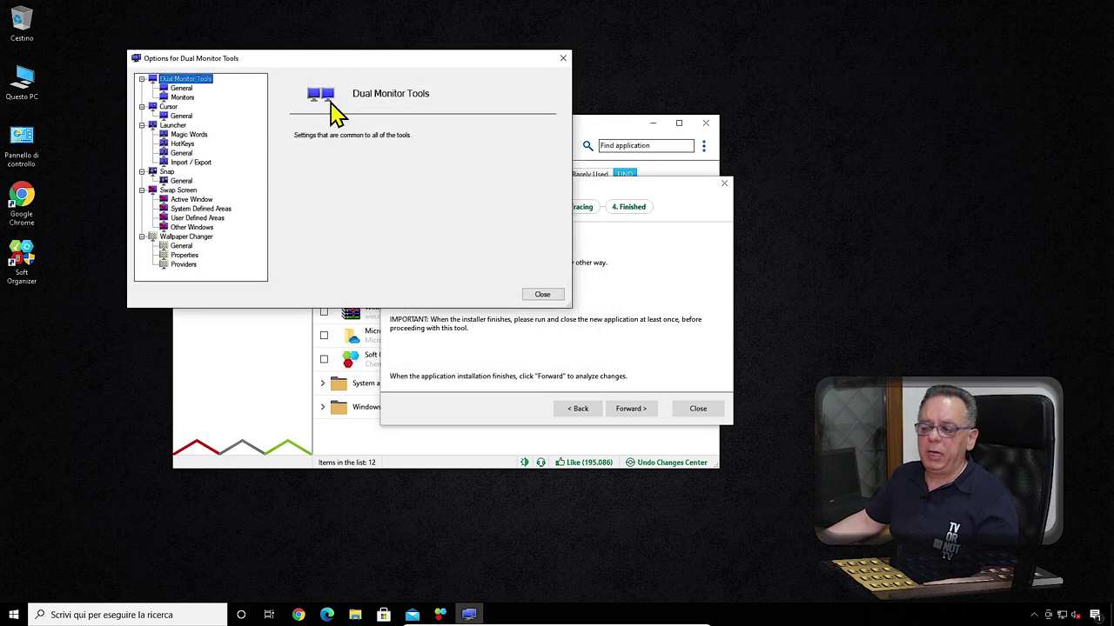
left_click(542, 296)
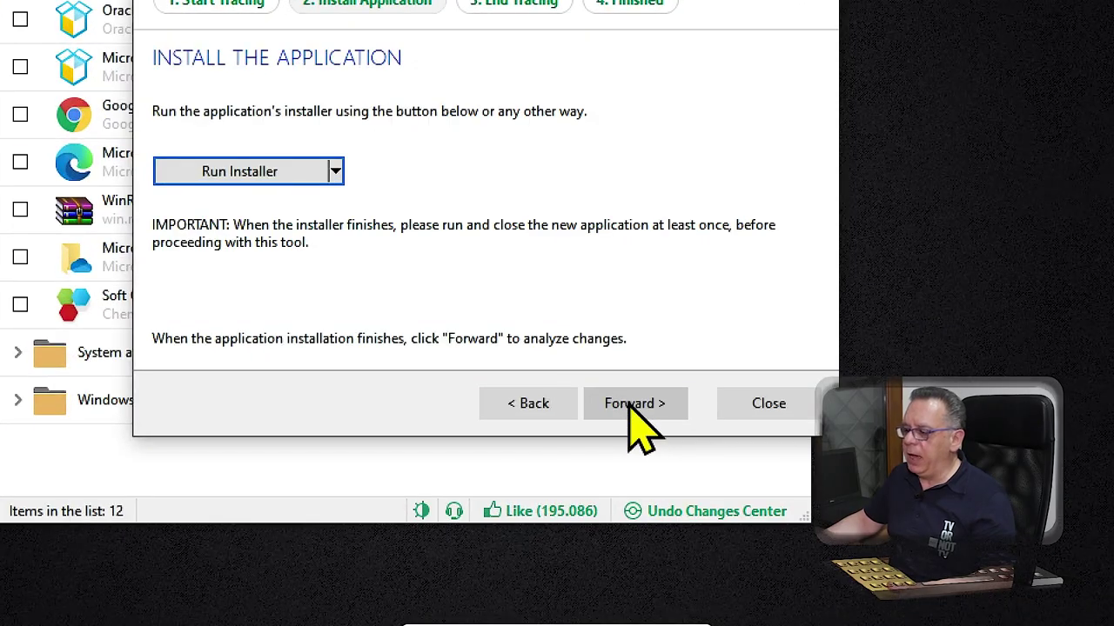
Analyze the installation changes and finish the tracing wizard, then compare the details of Microsoft Edge and Dual Monitor Tools.
left_click(633, 405)
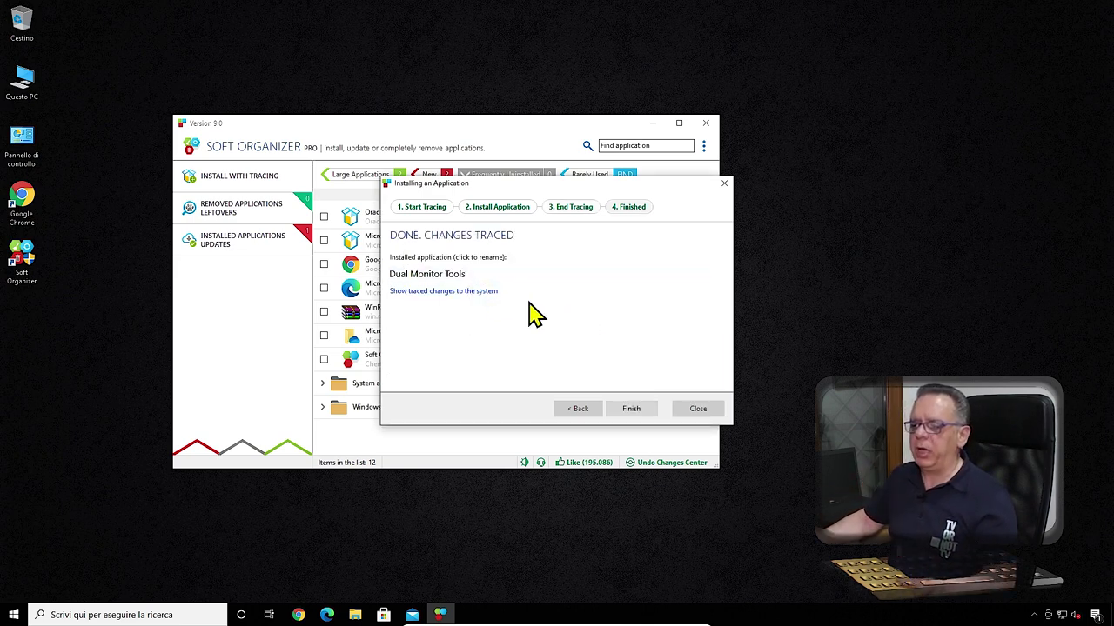
left_click(633, 411)
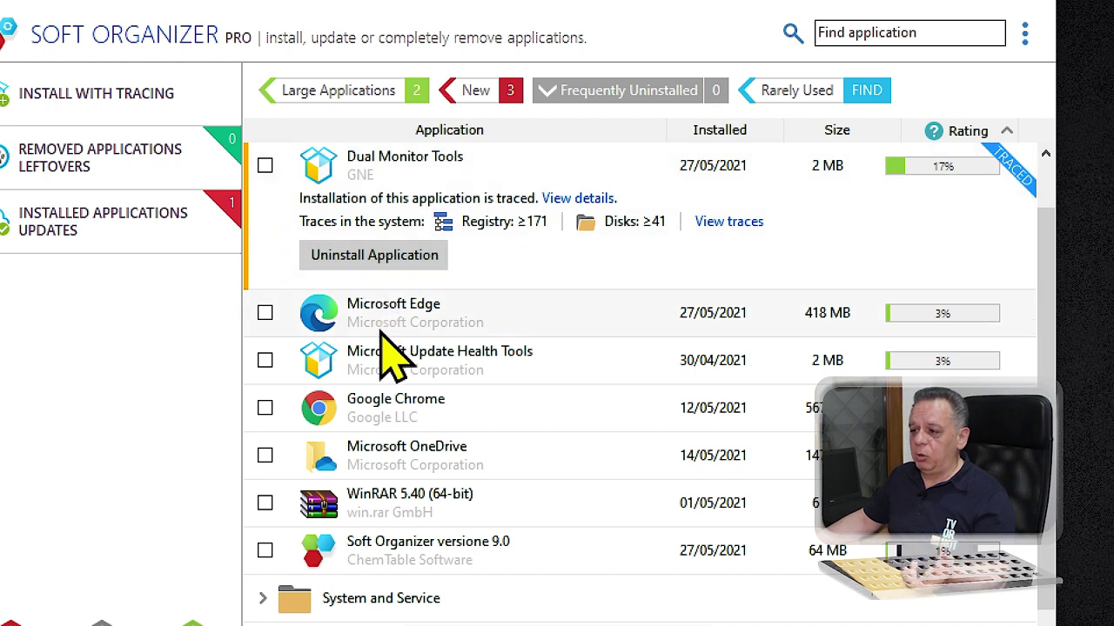
left_click(506, 313)
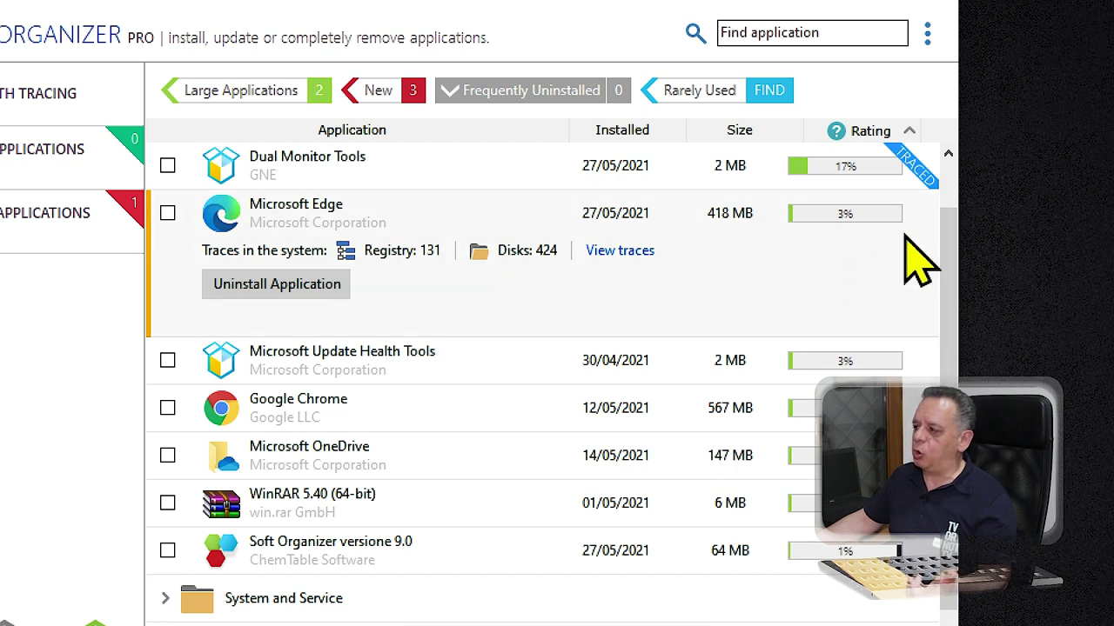
left_click(416, 165)
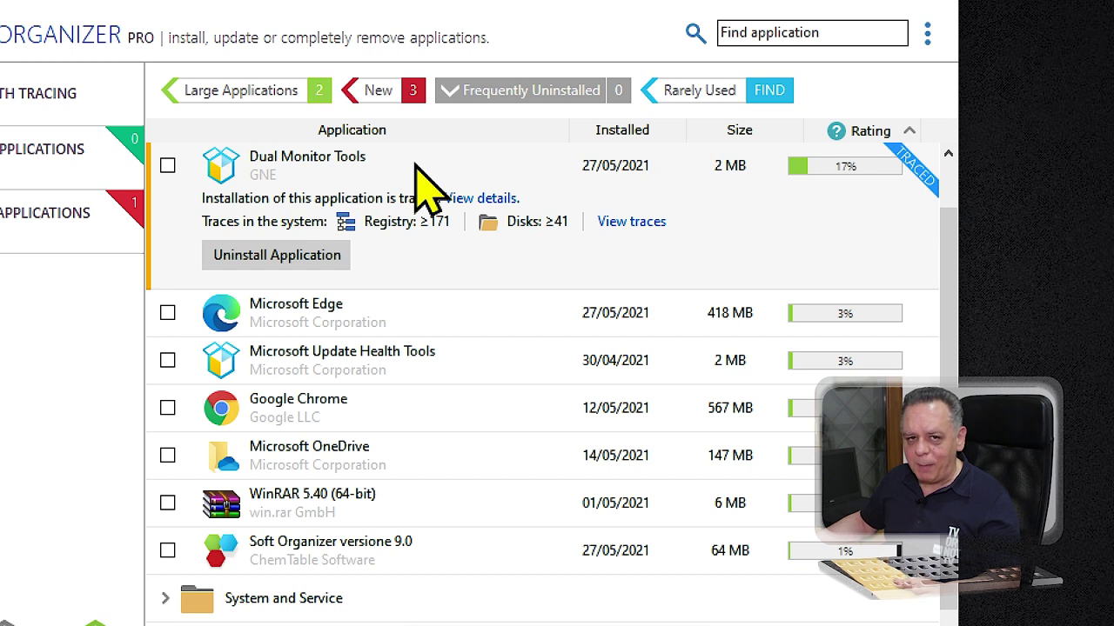
Uninstall Dual Monitor Tools through its setup wizard's Remove operation, letting the wizard close the application in use.
left_click(293, 258)
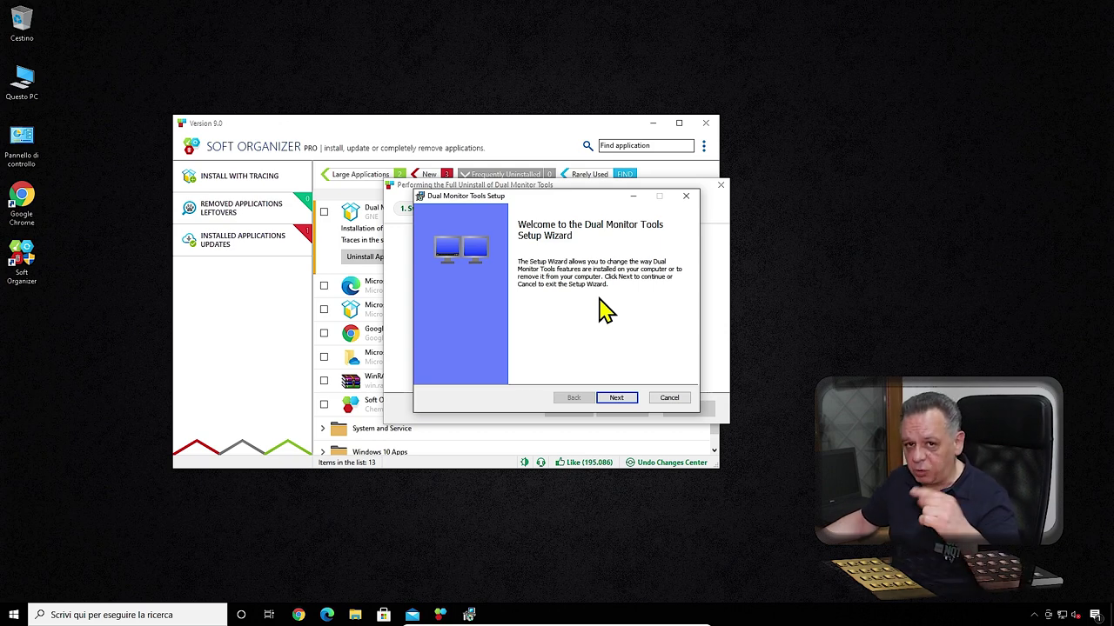
left_click(616, 399)
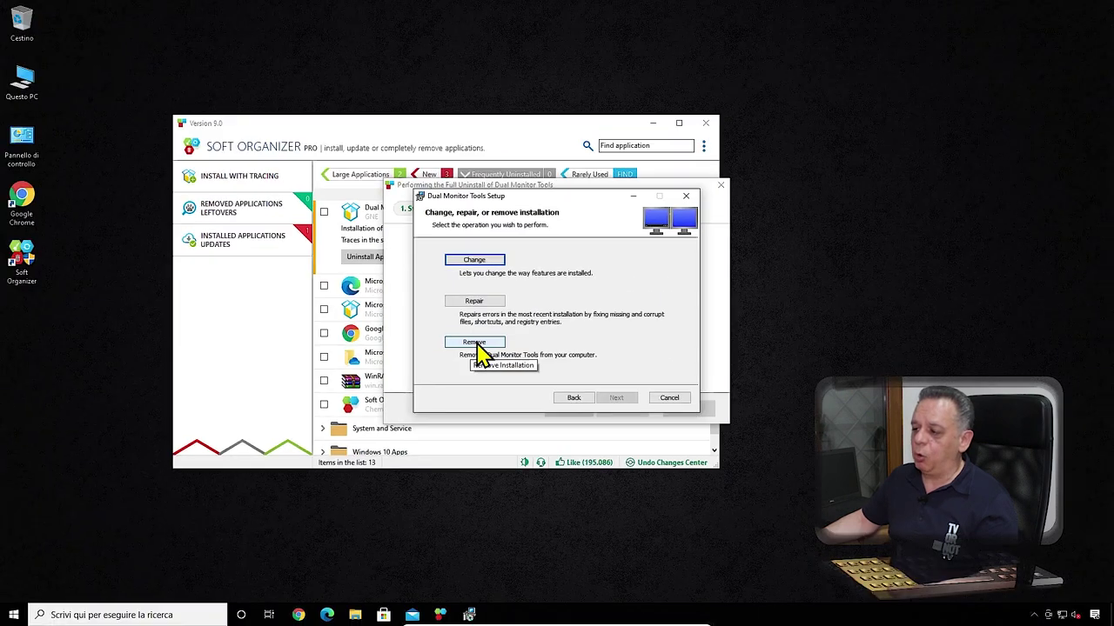
left_click(476, 344)
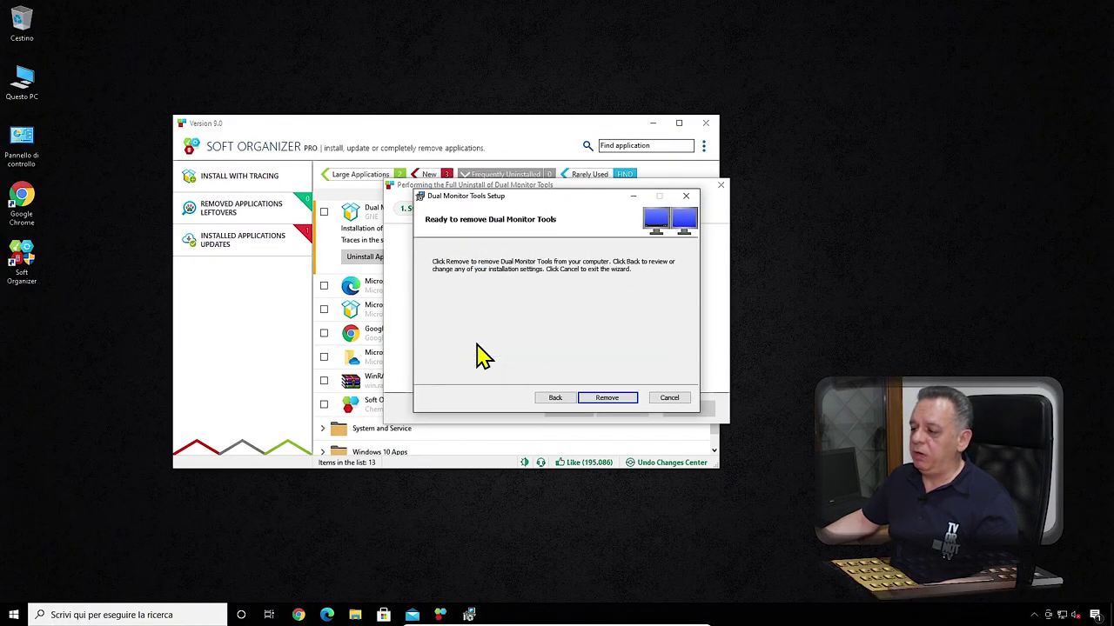
left_click(607, 398)
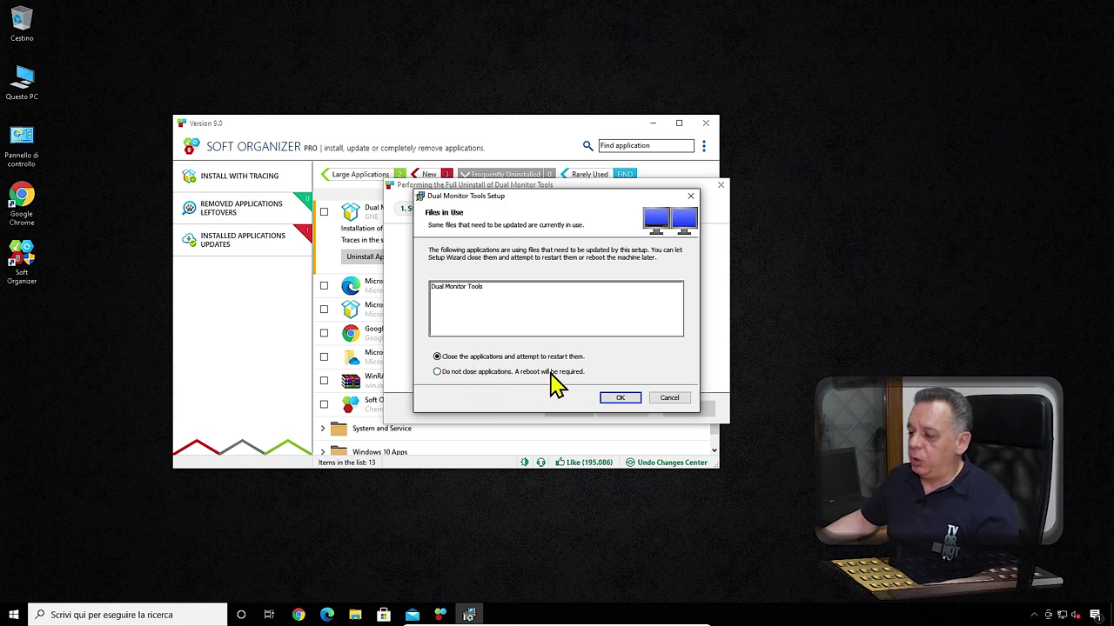
left_click(459, 289)
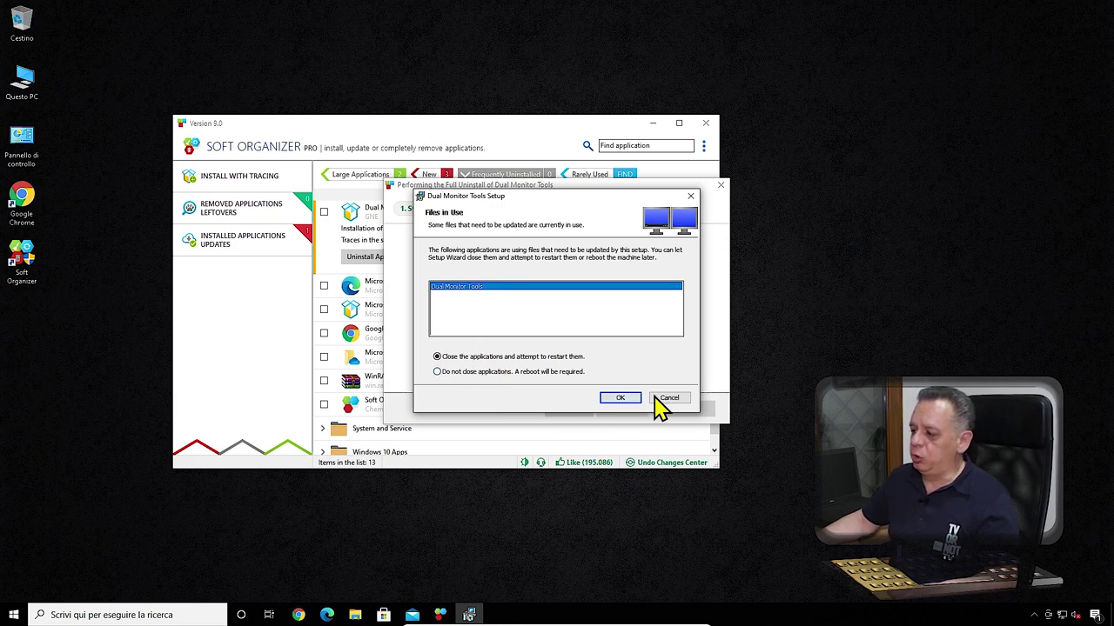
left_click(618, 399)
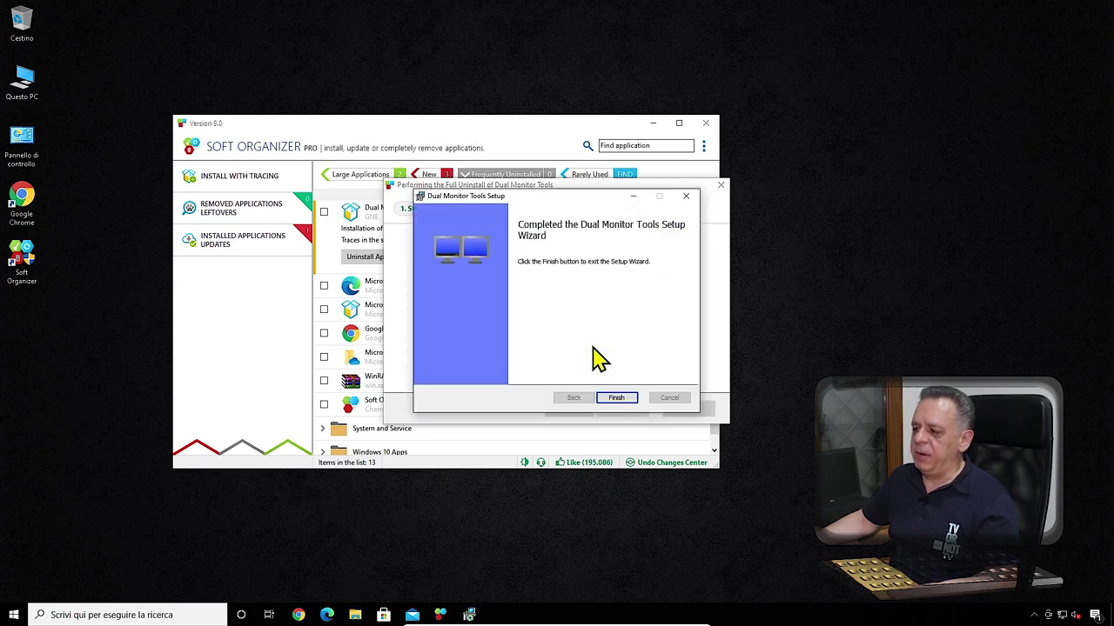
left_click(617, 400)
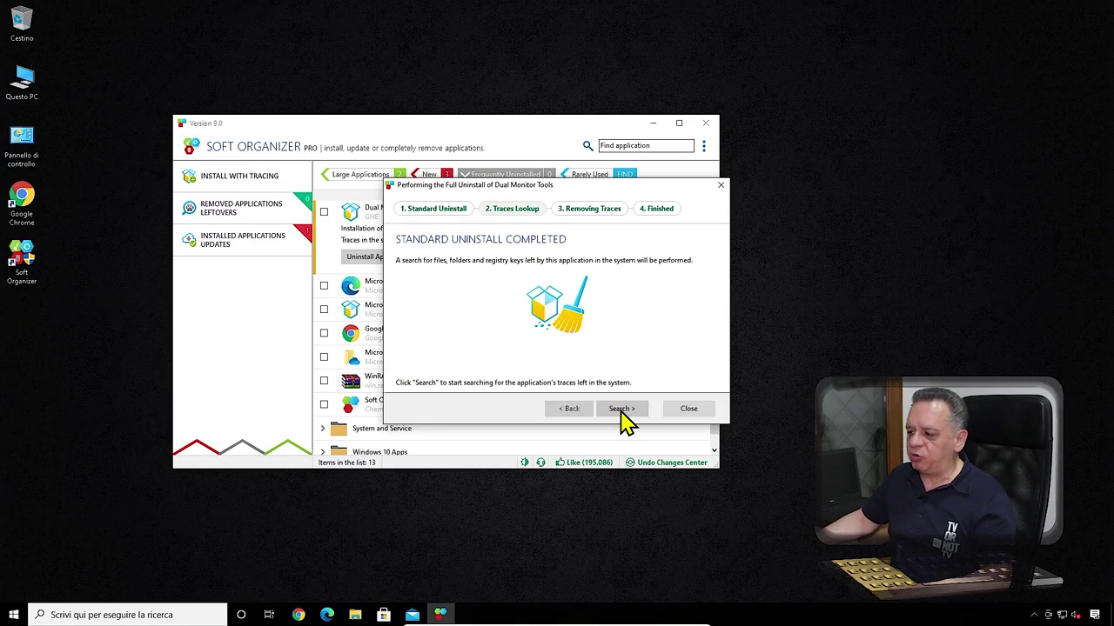
Search for the traces left by Dual Monitor Tools, remove them and finish the full uninstall.
left_click(621, 410)
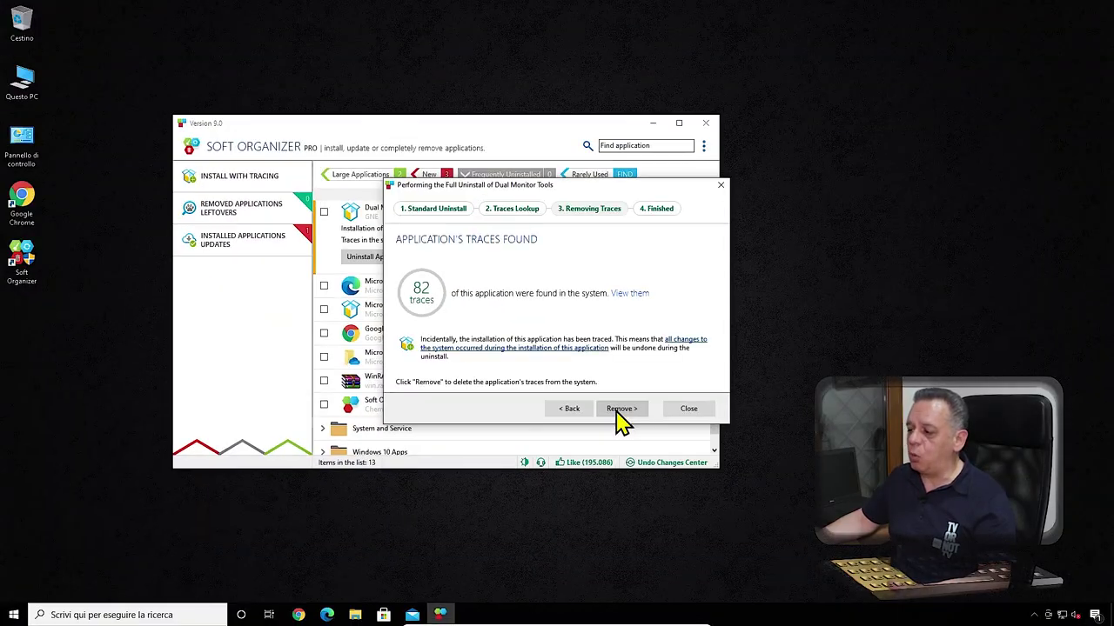
left_click(609, 411)
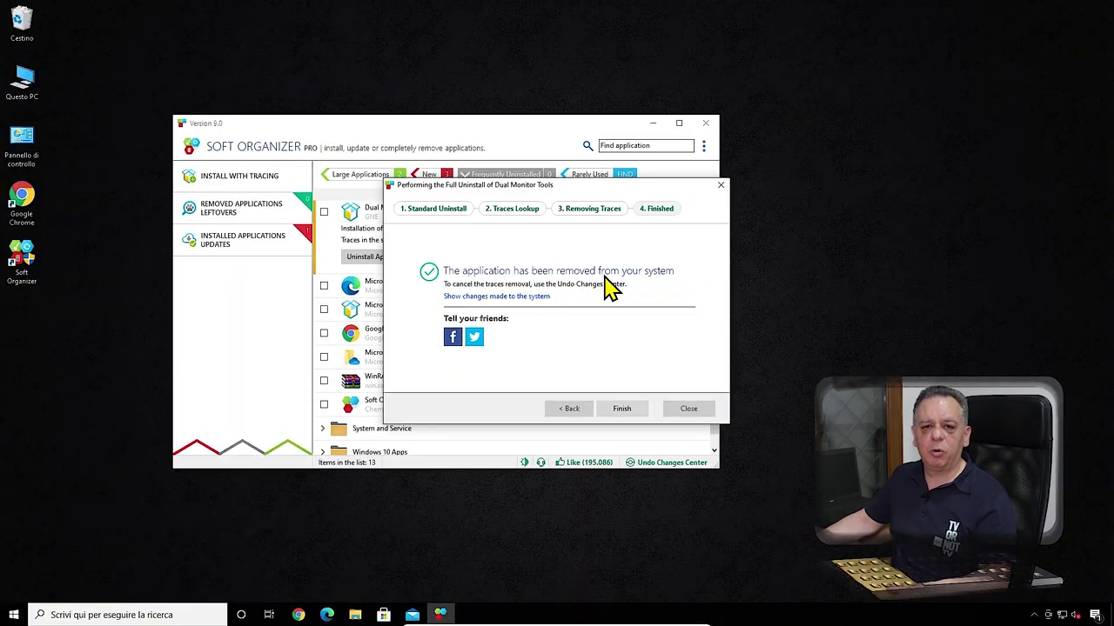
left_click(623, 410)
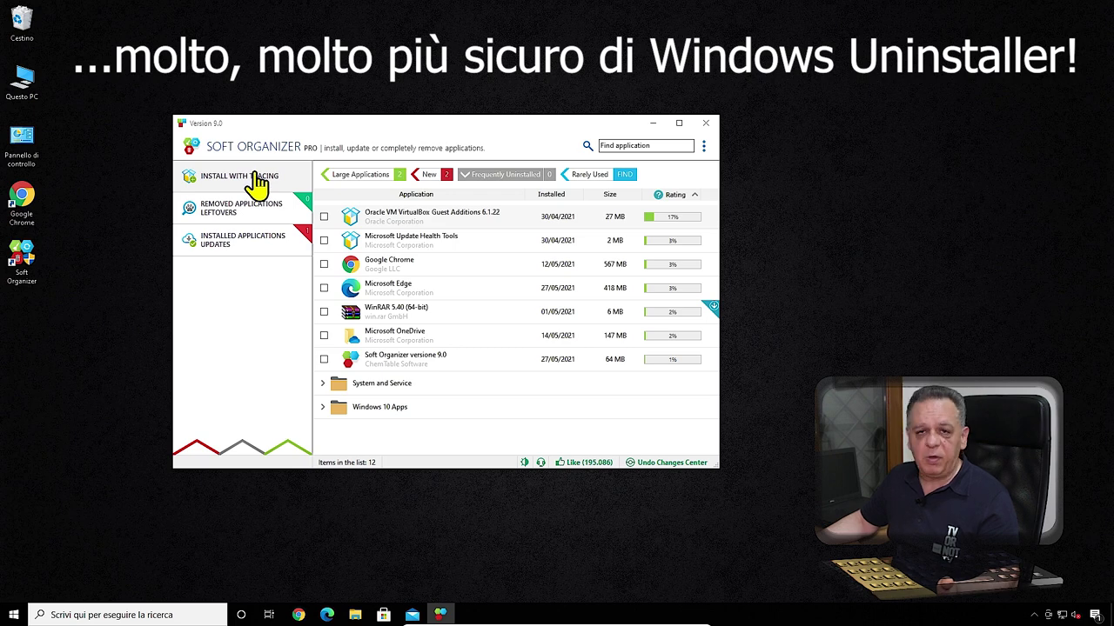
View Google Chrome's details, then close the main window and go through the usage tips, leaving external uninstall detection enabled.
left_click(452, 267)
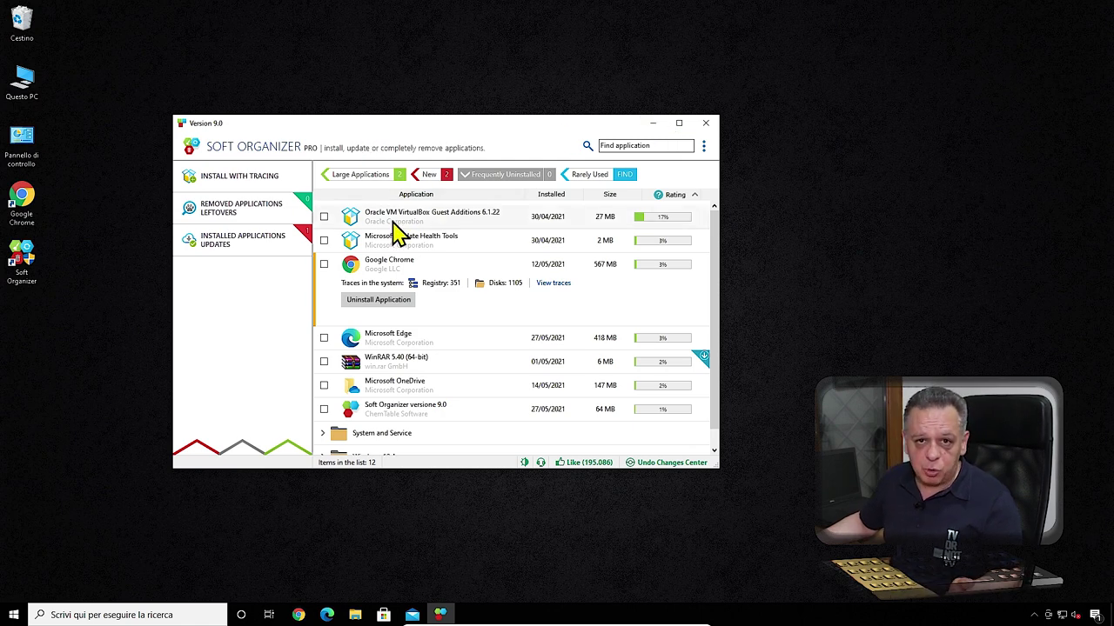
left_click(706, 122)
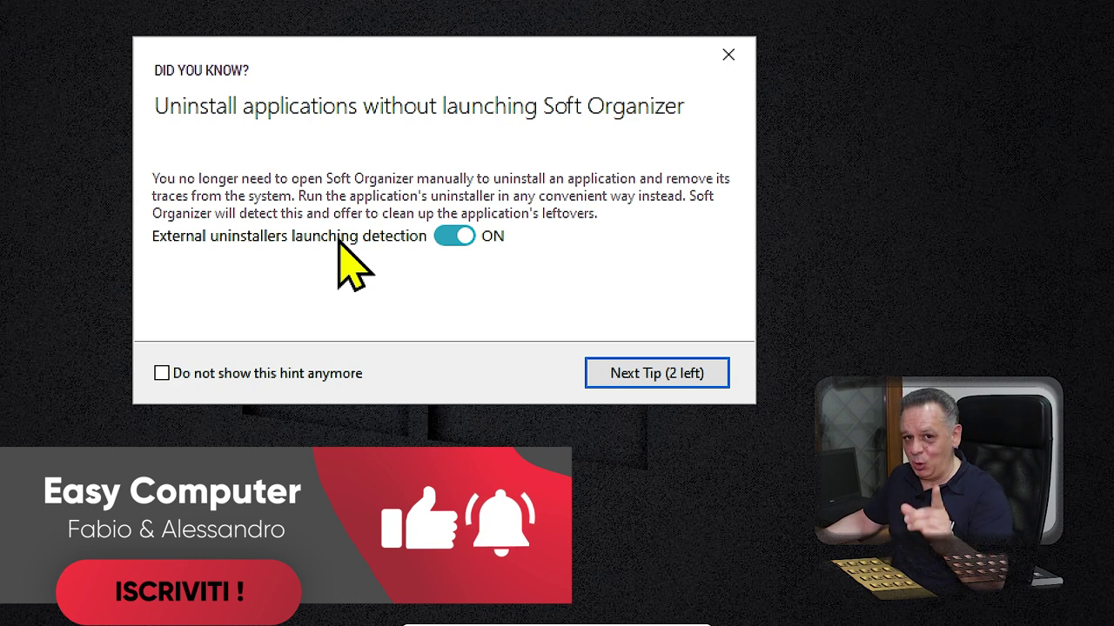
left_click(642, 376)
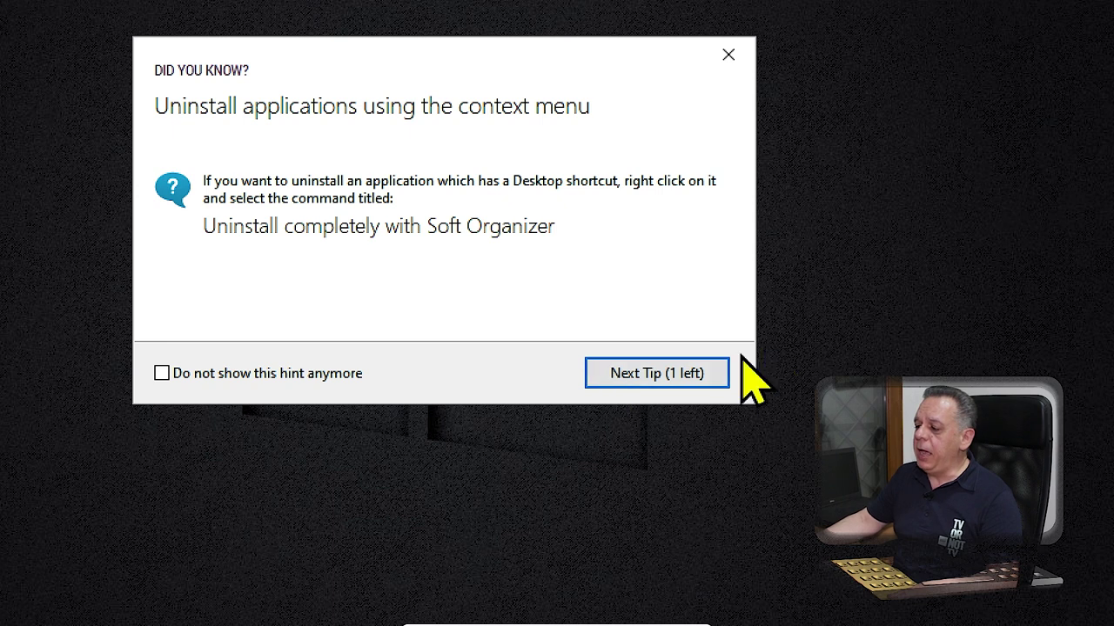
left_click(643, 377)
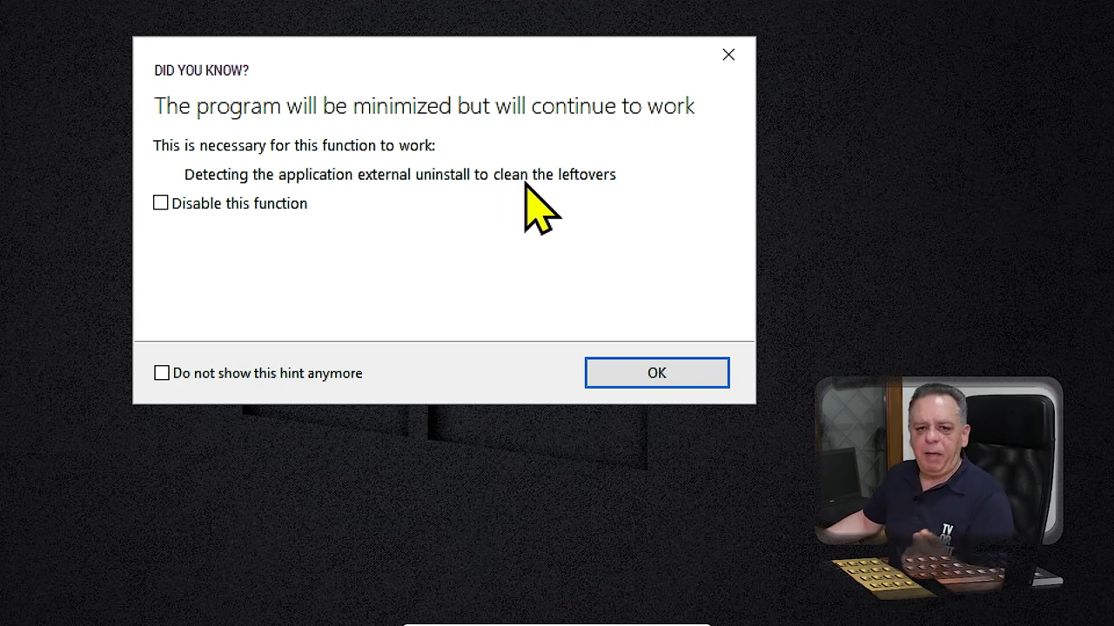
left_click(667, 370)
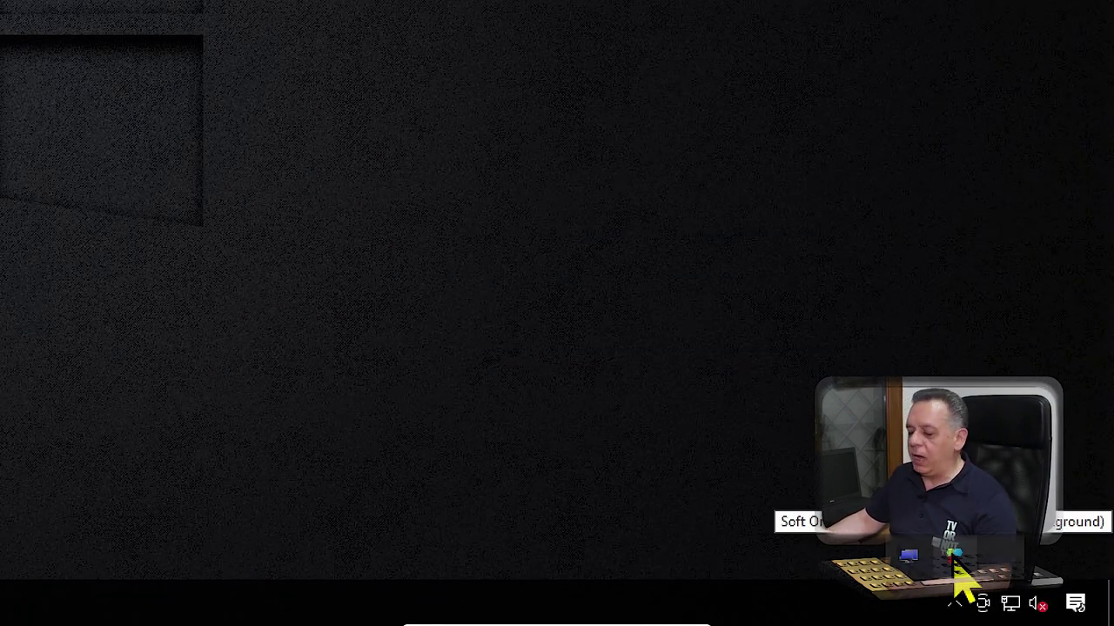
Quit the Soft Organizer process that is still running in the background.
right_click(955, 566)
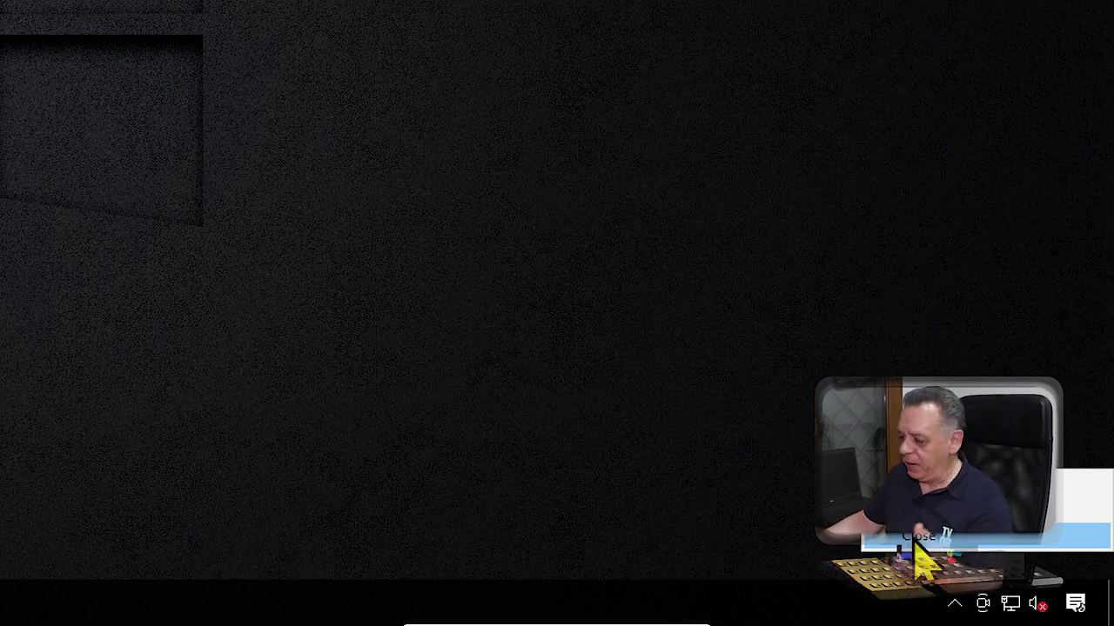
left_click(914, 547)
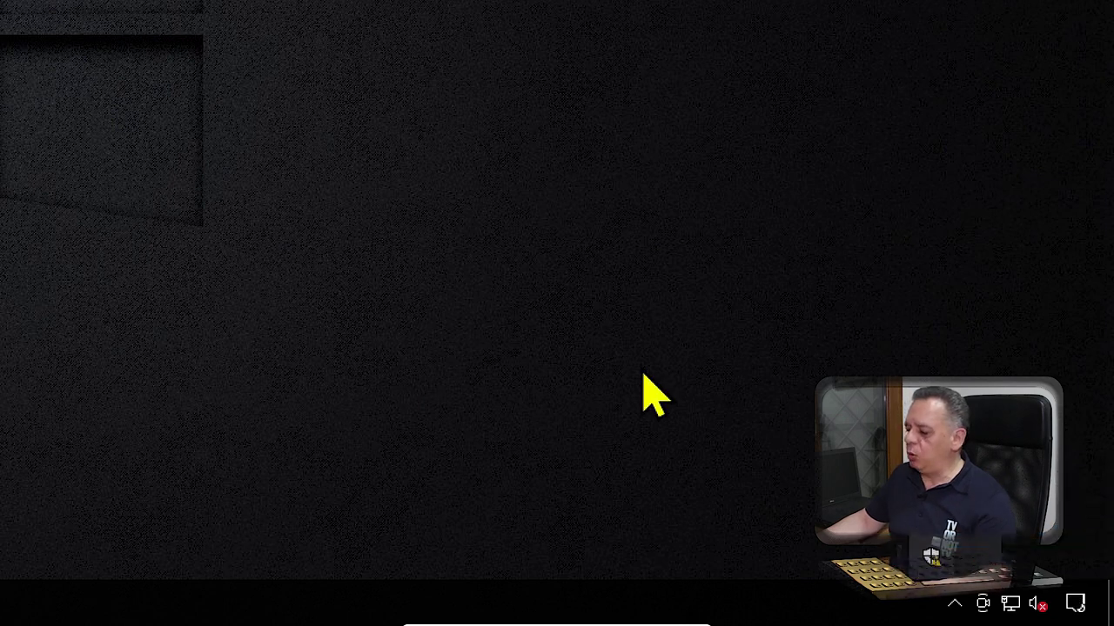